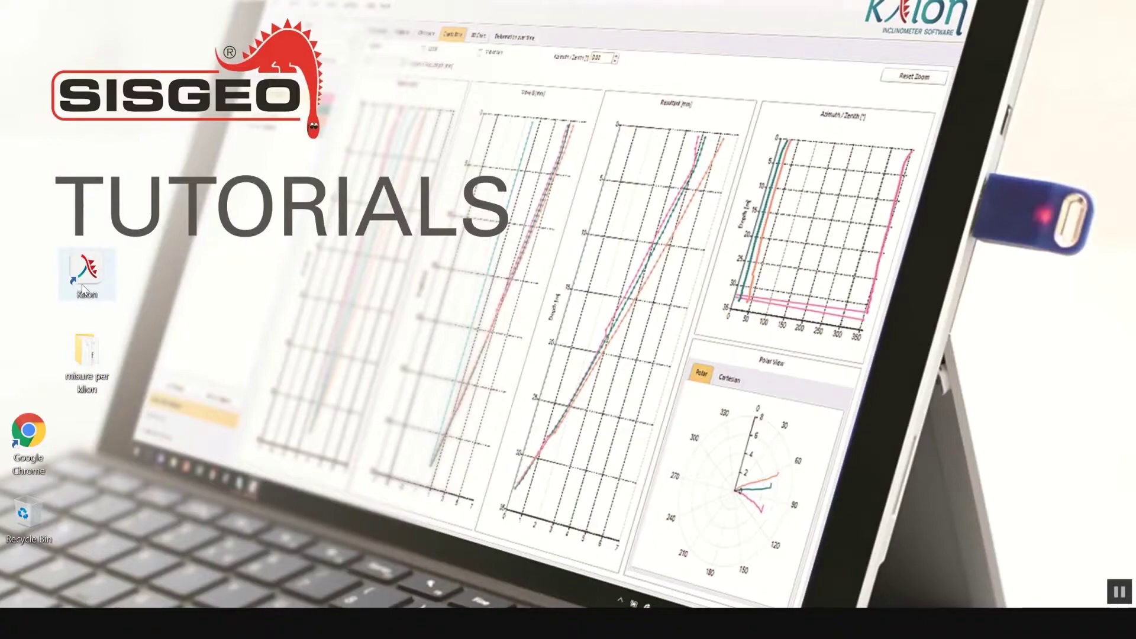
- Launch Klion from its desktop shortcut and let the version 1.0.2 start screen load
{"action": "double_click", "coordinate": [86, 272]}
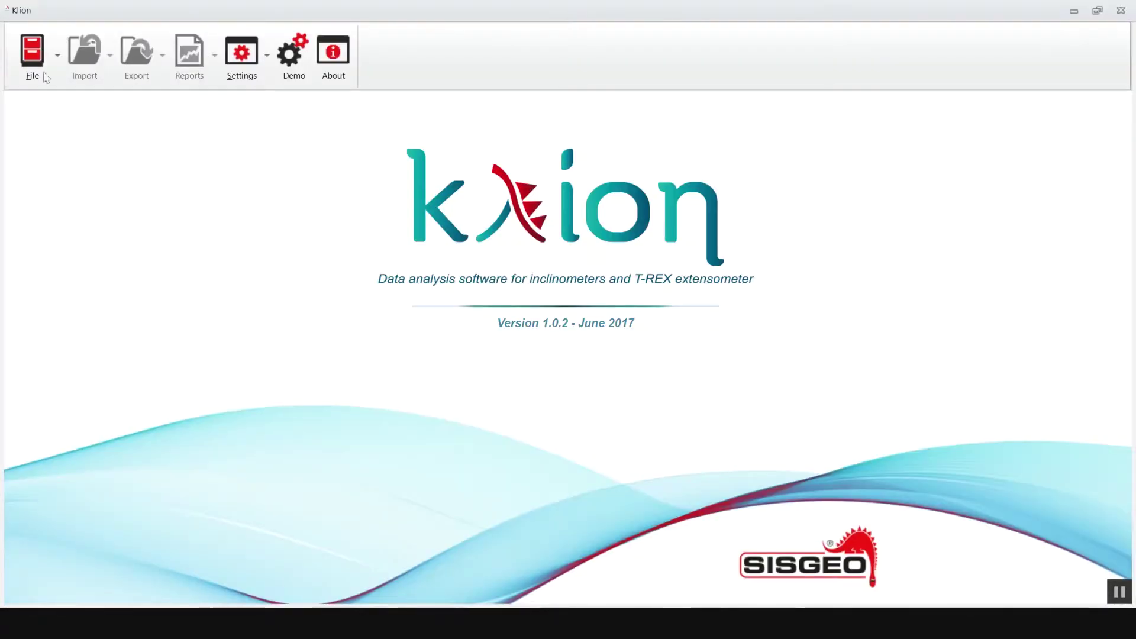
- Start a new project and replace the default site name with DEMO KLION
{"action": "left_click", "coordinate": [33, 55]}
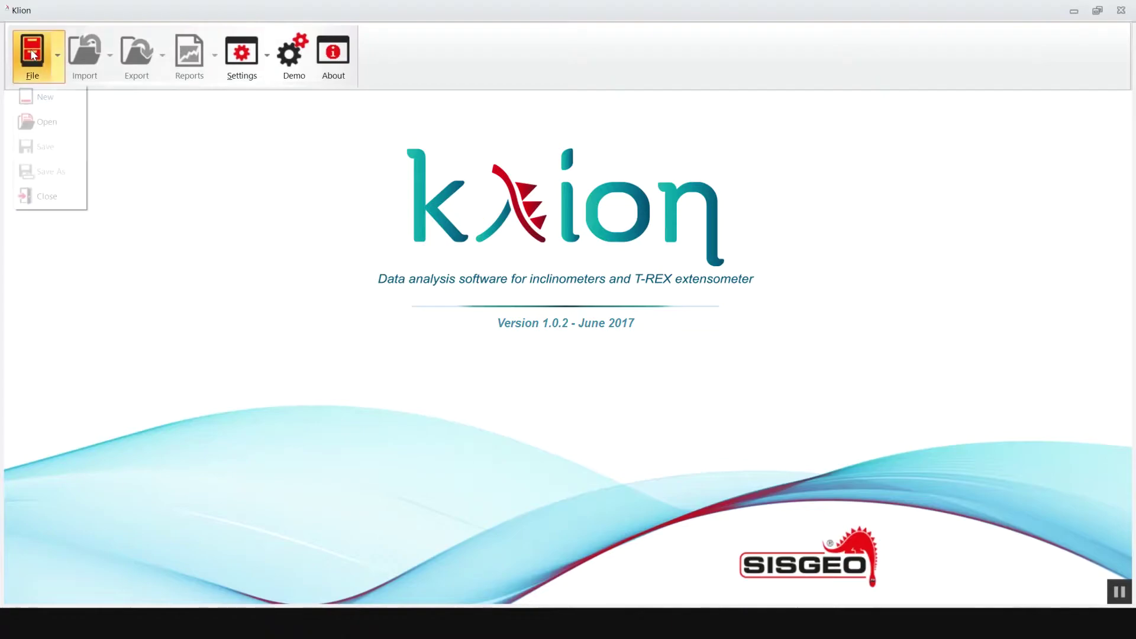
{"action": "left_click", "coordinate": [49, 100]}
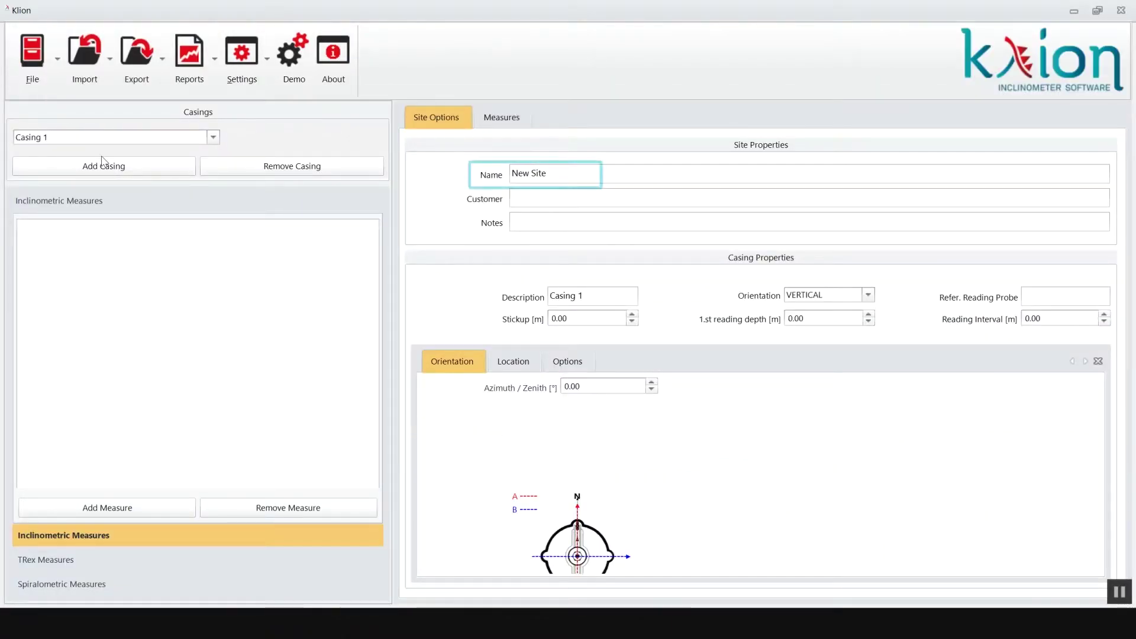
{"action": "double_click", "coordinate": [523, 173]}
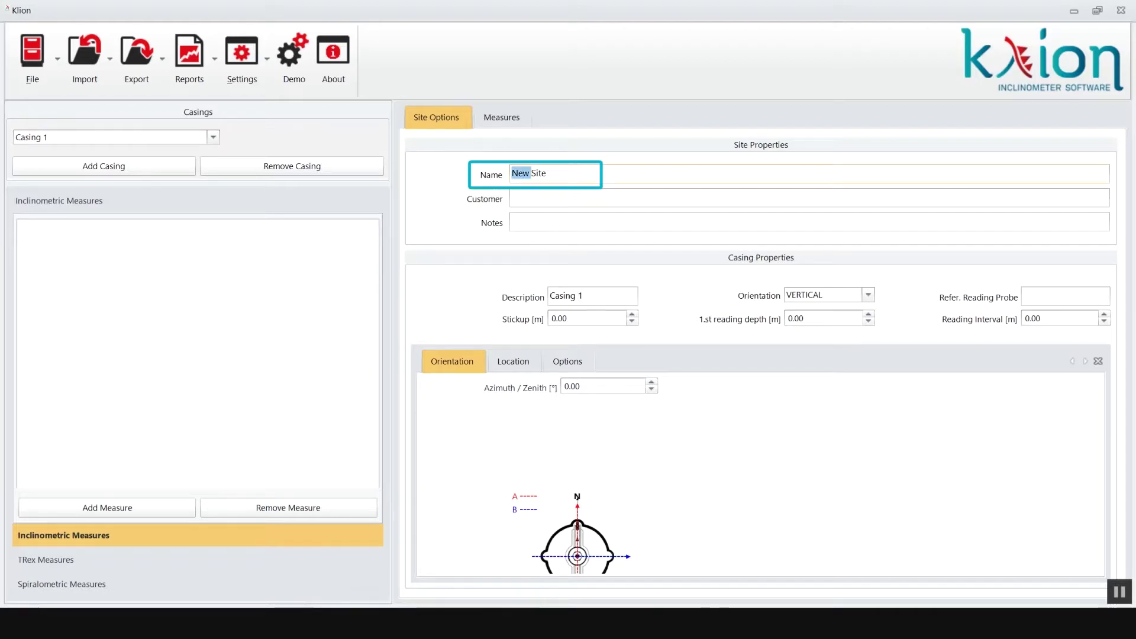
{"action": "key", "text": "Delete"}
{"action": "key", "text": "Delete"}
{"action": "key", "text": "Delete"}
{"action": "key", "text": "Delete"}
{"action": "key", "text": "Delete"}
{"action": "key", "text": "Delete"}
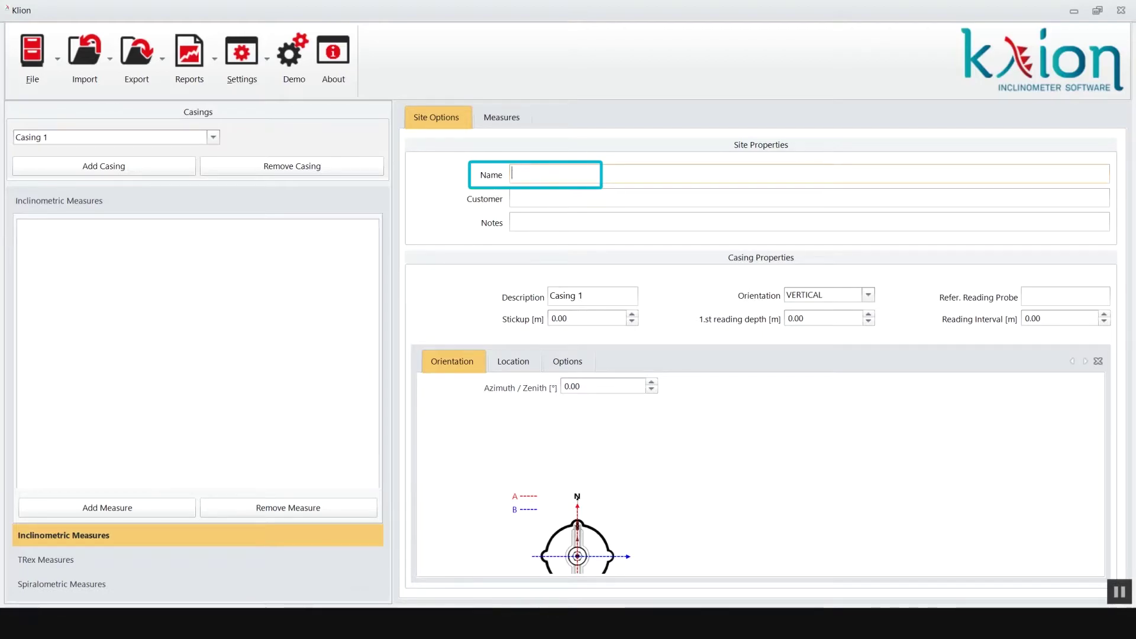
{"action": "type", "text": "DEMO KLION"}
- Fill in the customer, casing description INC1 and reference reading probe S170999
{"action": "left_click", "coordinate": [532, 198]}
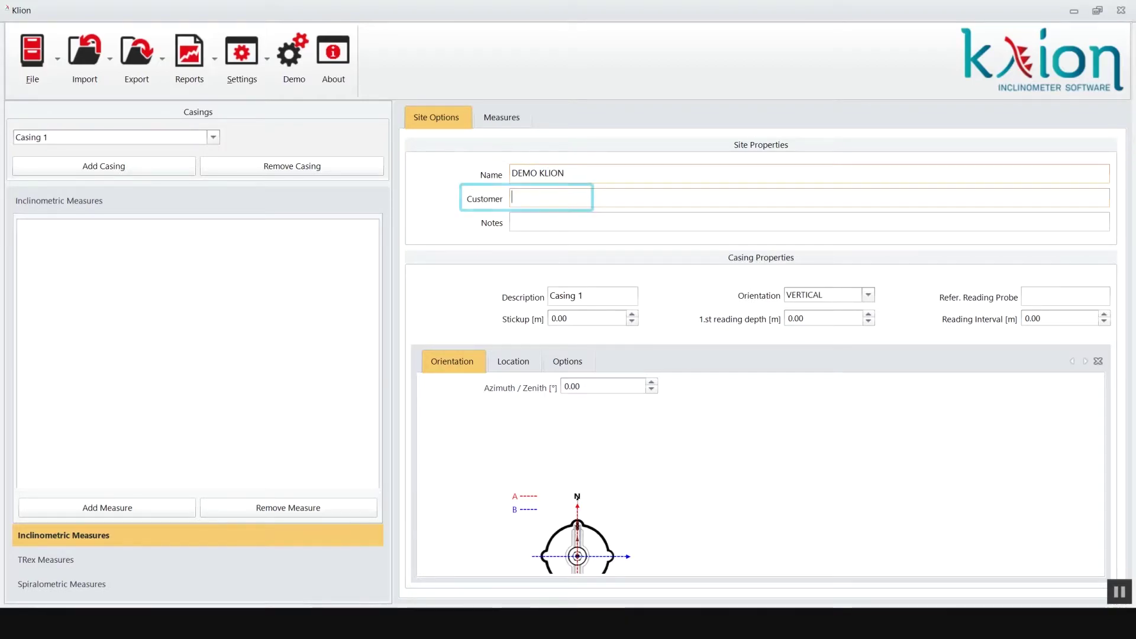
{"action": "type", "text": "SISGEO"}
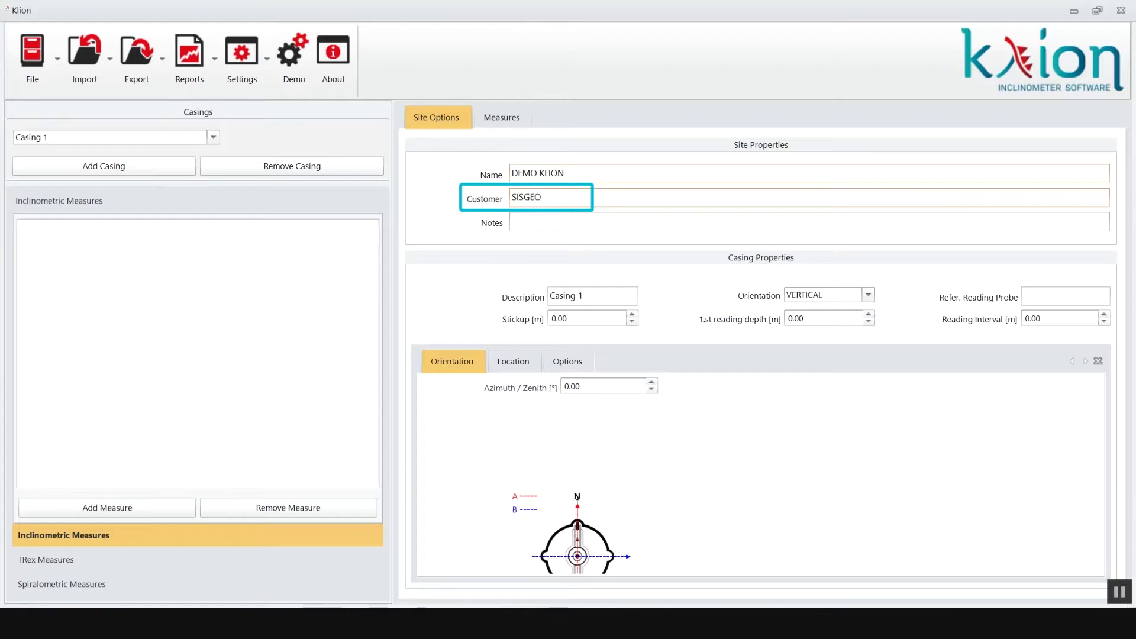
{"action": "key", "text": "Tab"}
{"action": "key", "text": "Tab"}
{"action": "type", "text": "I"}
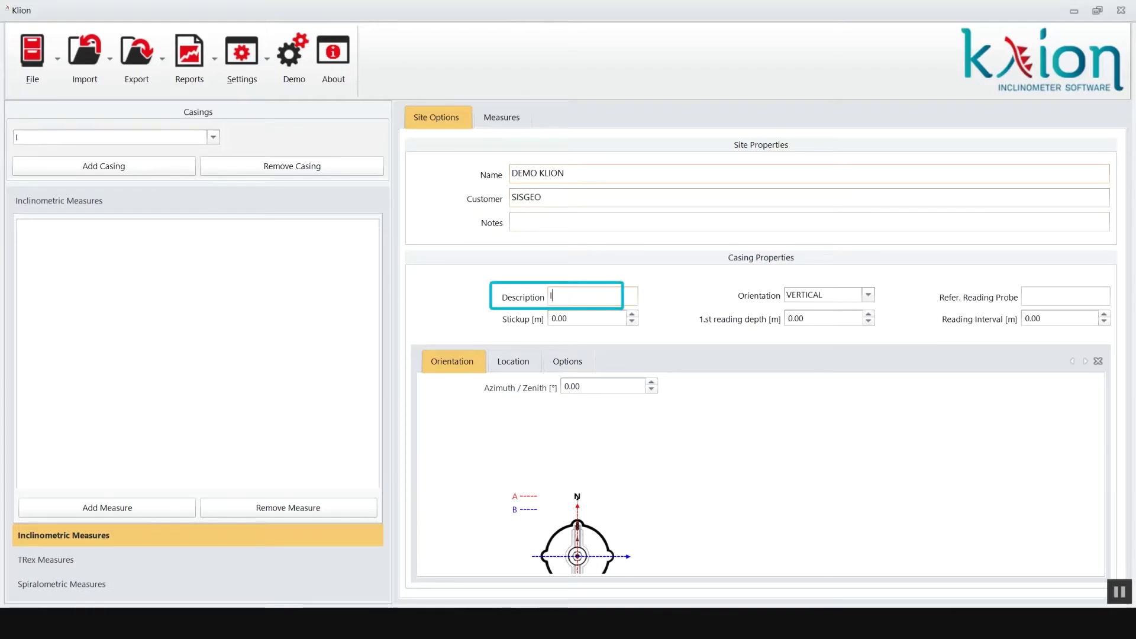
{"action": "type", "text": "NC1"}
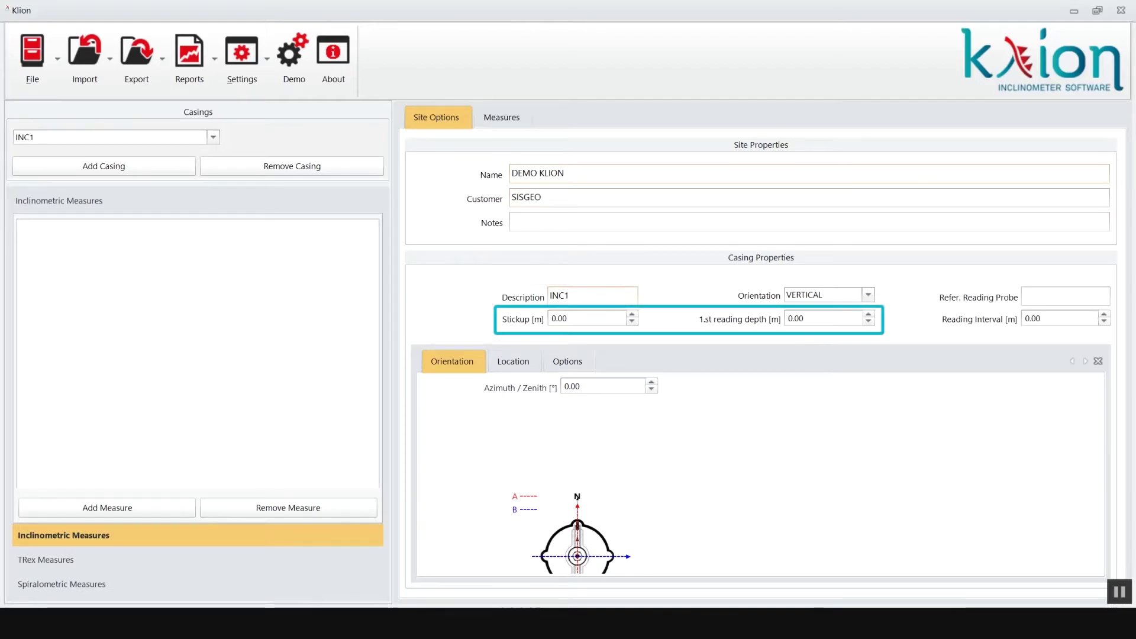
{"action": "key", "text": "Tab"}
{"action": "key", "text": "Tab"}
{"action": "key", "text": "Tab"}
{"action": "key", "text": "Tab"}
{"action": "type", "text": "S"}
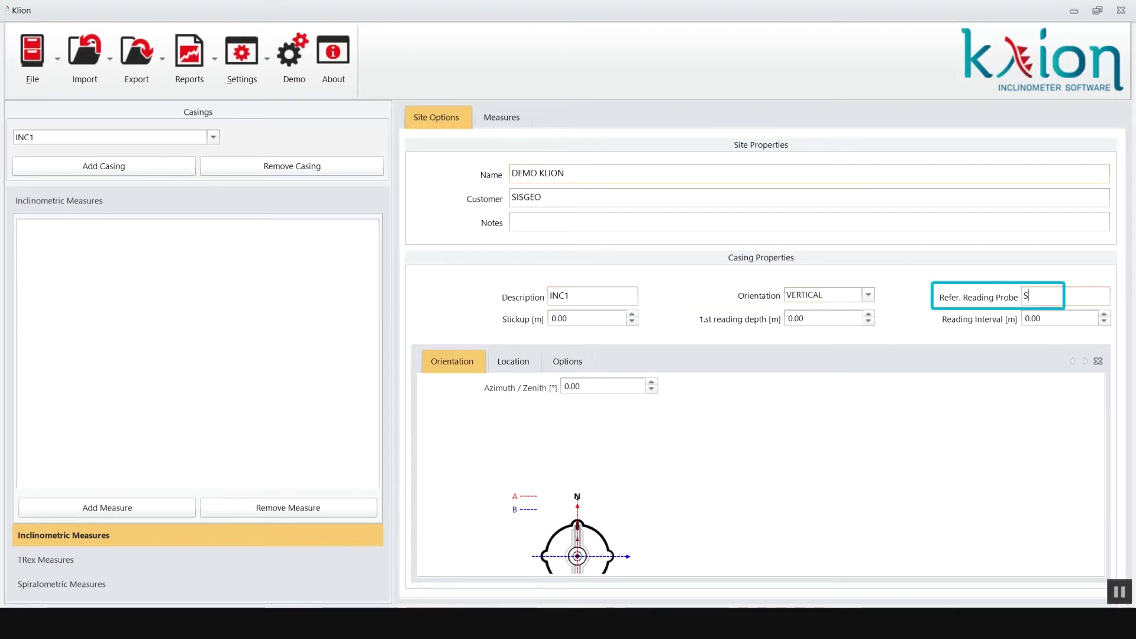
{"action": "type", "text": "170"}
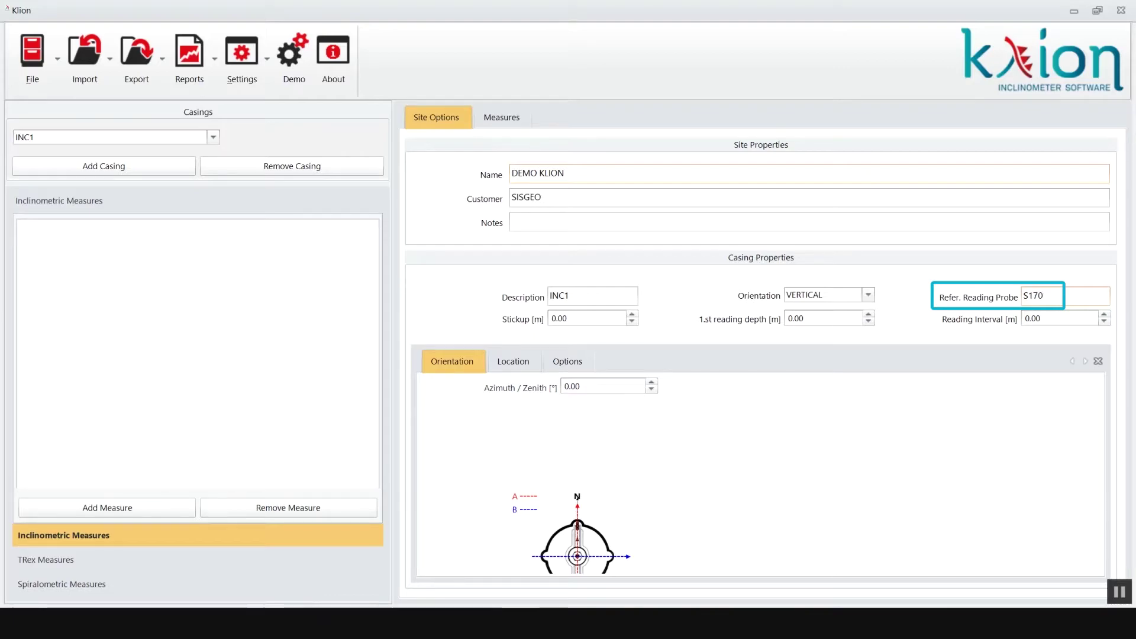
{"action": "type", "text": "999"}
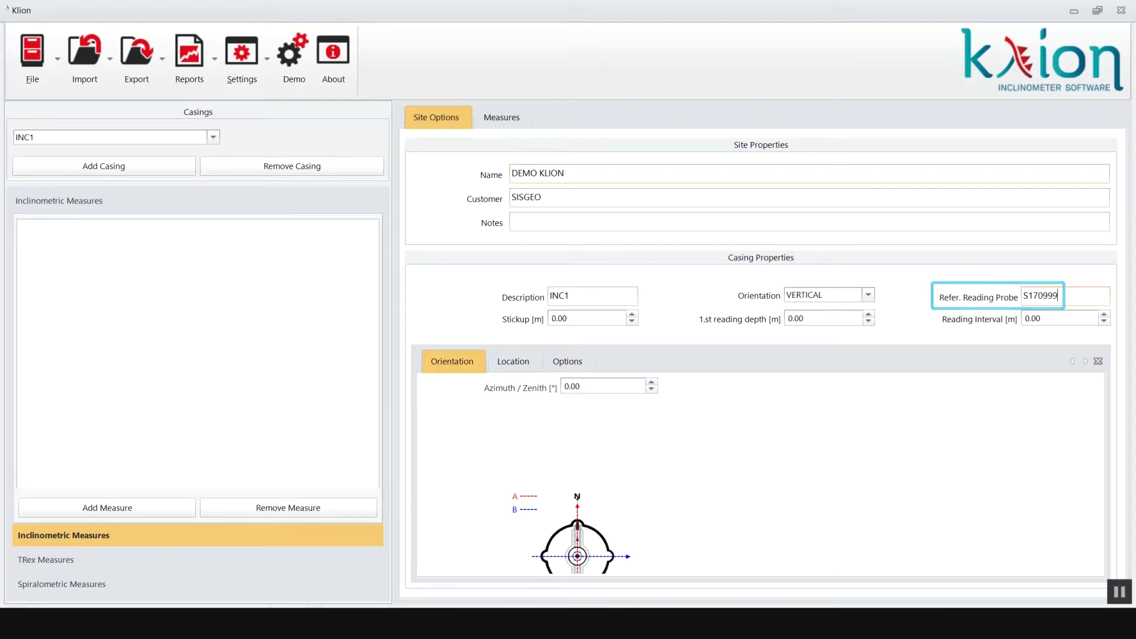
{"action": "type", "text": "9"}
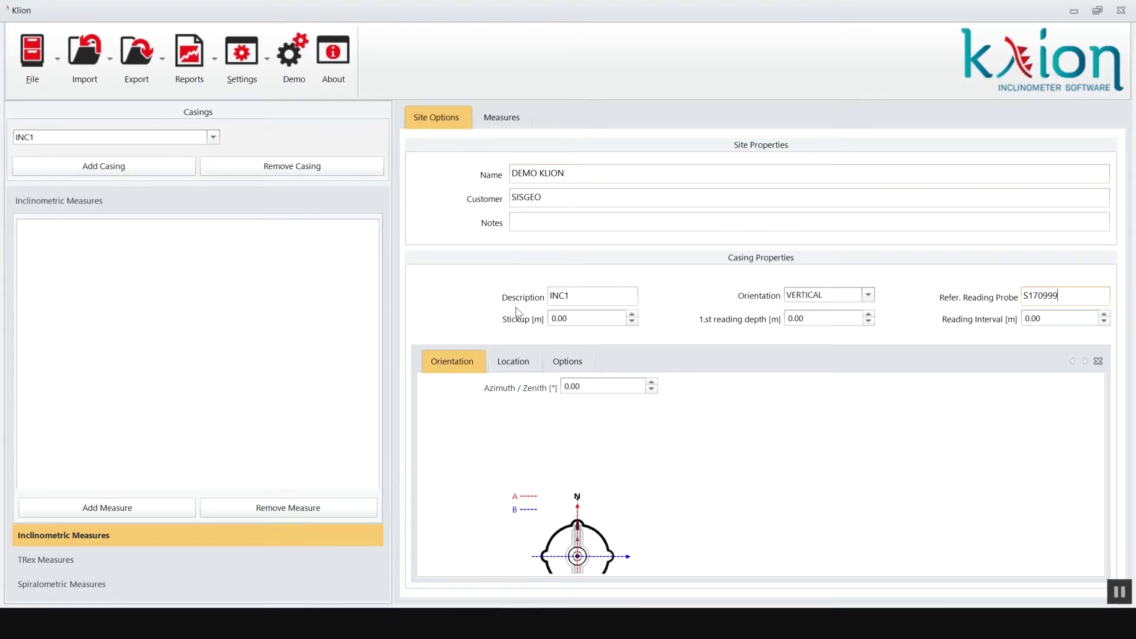
- Raise the casing azimuth/zenith angle to 30.00° so the orientation diagram rotates
{"action": "left_click", "coordinate": [651, 382]}
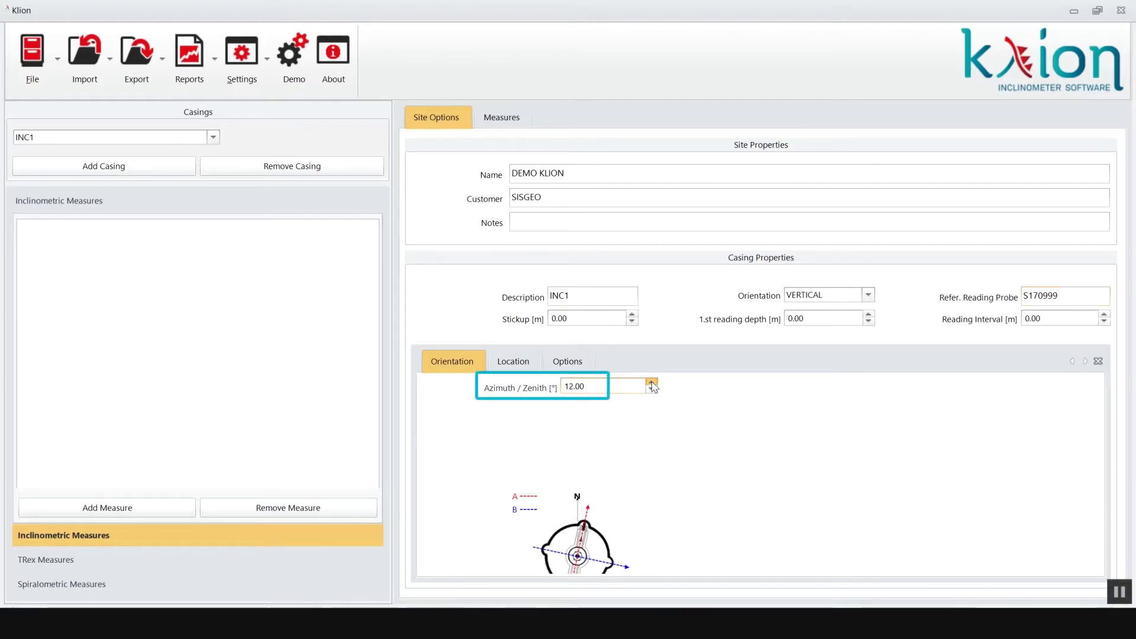
{"action": "left_click", "coordinate": [651, 382]}
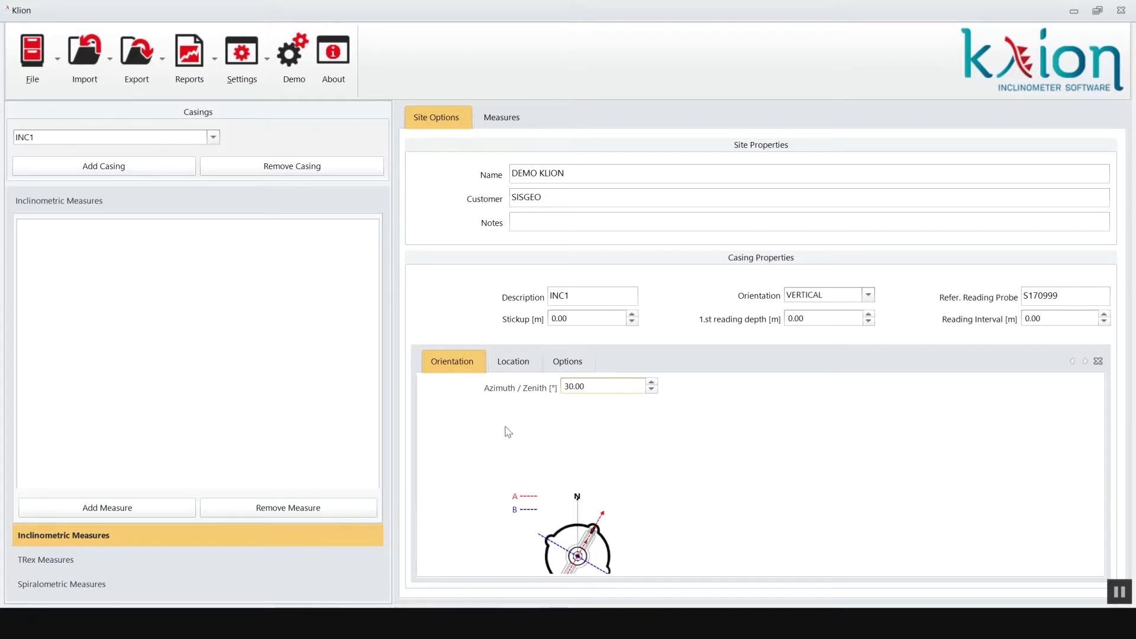
- Set casing location X 45.558692, Y 9.457636, elevation 115, and refresh the satellite map
{"action": "left_click", "coordinate": [513, 362]}
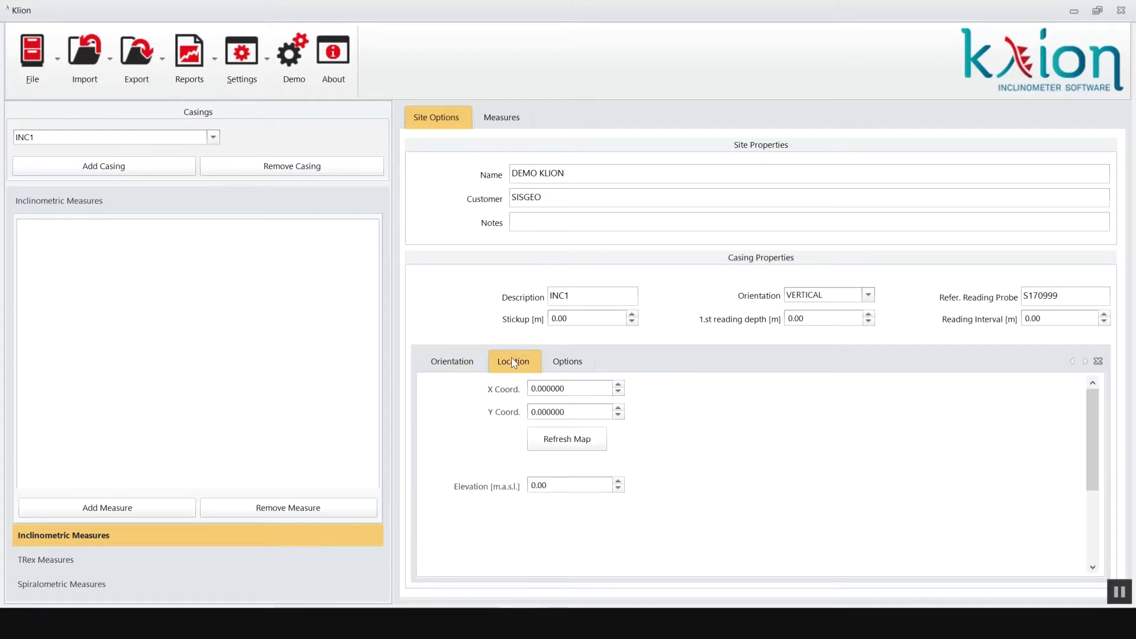
{"action": "left_click", "coordinate": [547, 388]}
{"action": "type", "text": "45.558692"}
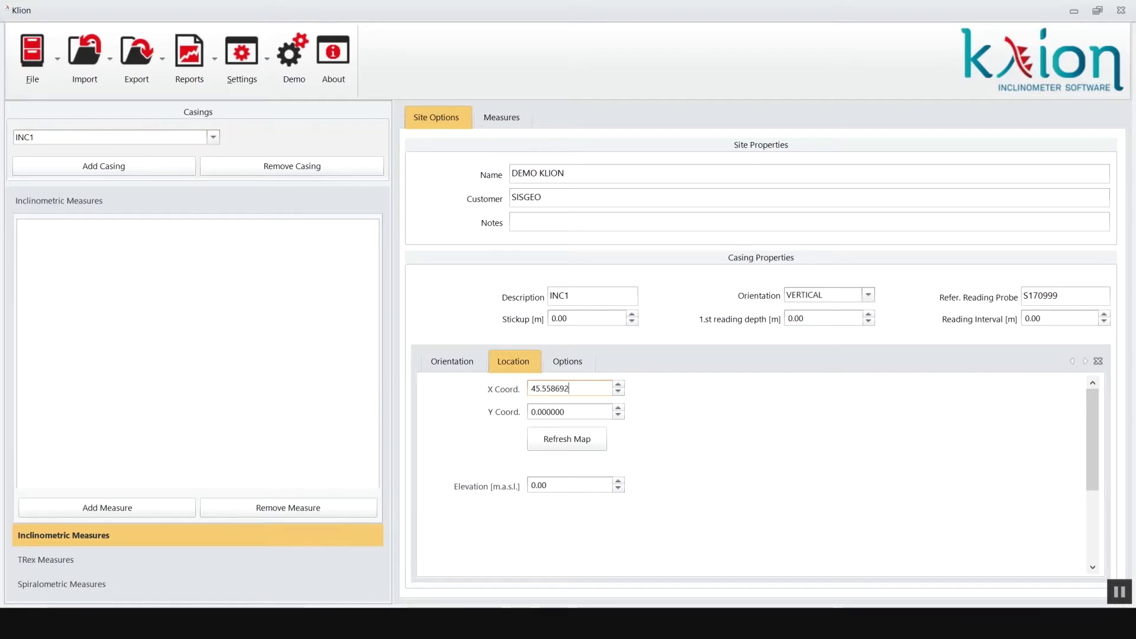
{"action": "key", "text": "Tab"}
{"action": "type", "text": "9.457636"}
{"action": "left_click", "coordinate": [577, 439]}
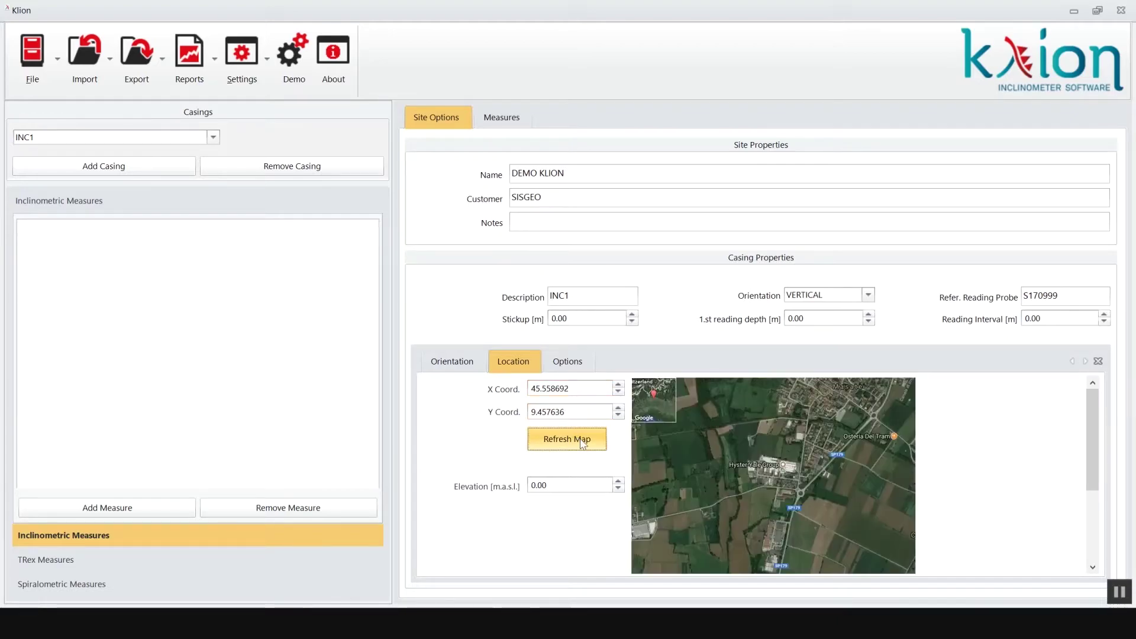
{"action": "left_click", "coordinate": [556, 485]}
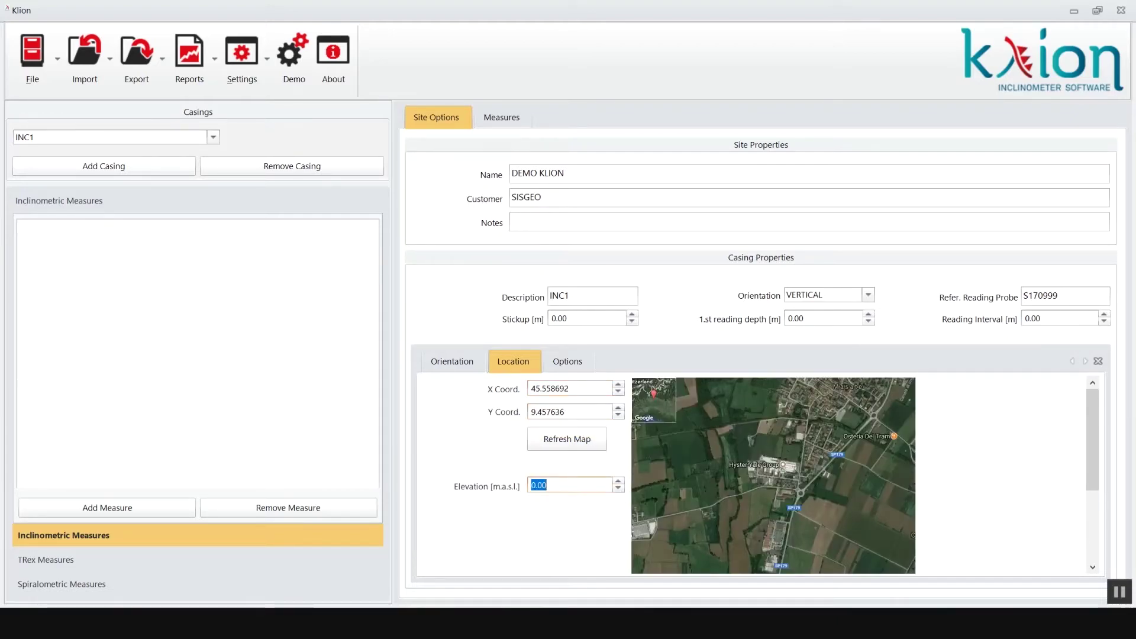
{"action": "type", "text": "115"}
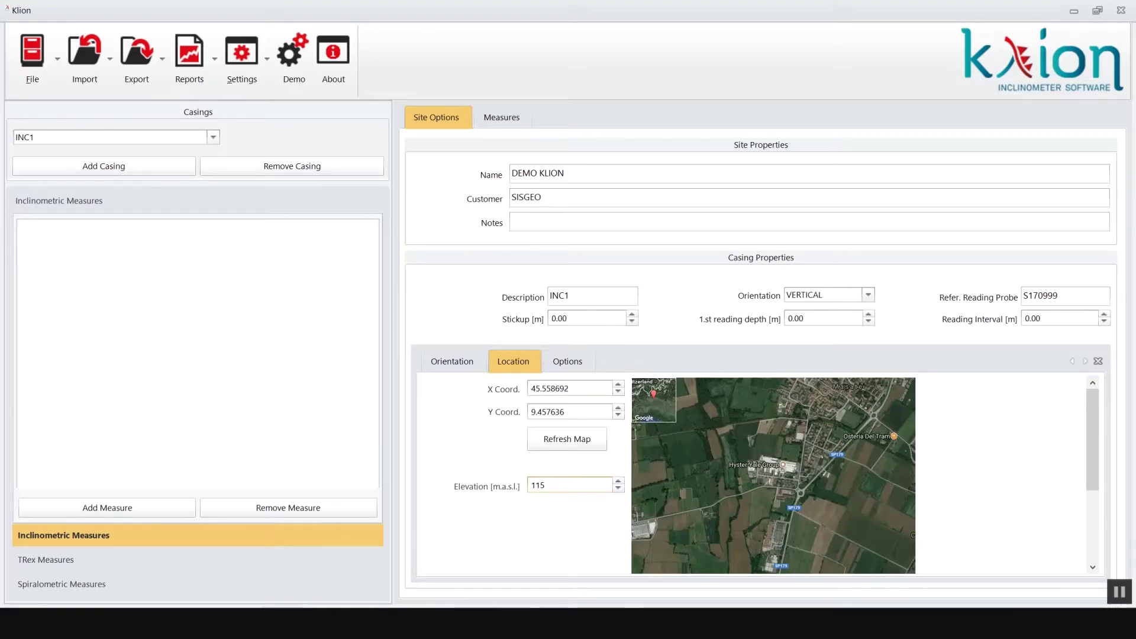
- Turn off TRex Bottom Reference in the INC1 casing options
{"action": "left_click", "coordinate": [565, 361]}
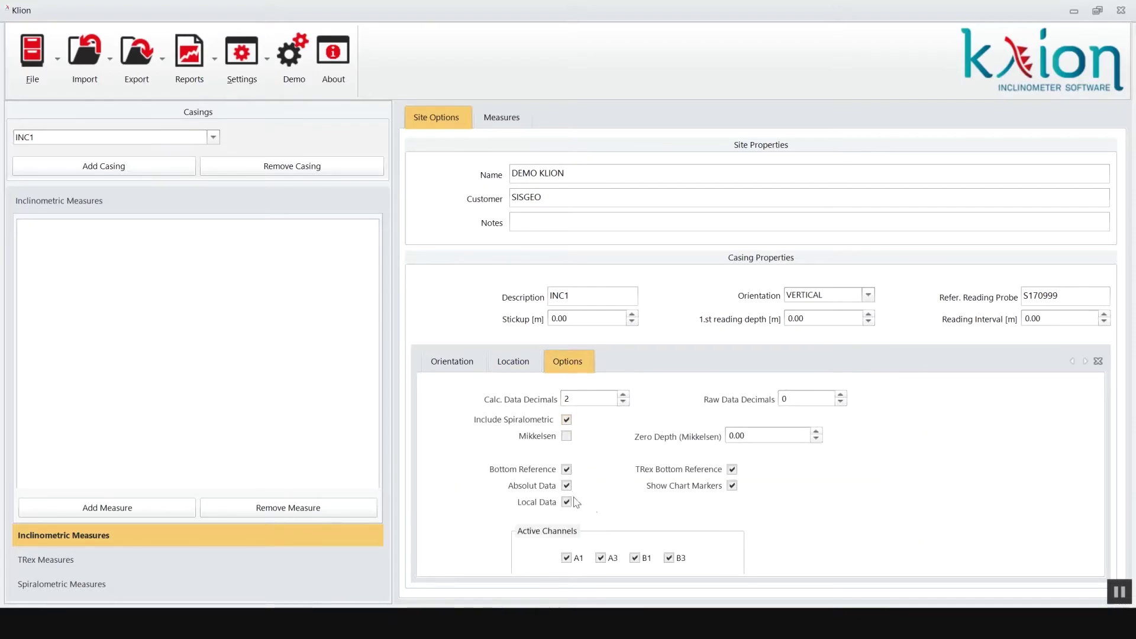
{"action": "left_click", "coordinate": [733, 471]}
- Choose Archimede inclinometer import and select reading files INC1 through INC1.04
{"action": "left_click", "coordinate": [87, 69]}
{"action": "mouse_move", "coordinate": [107, 109]}
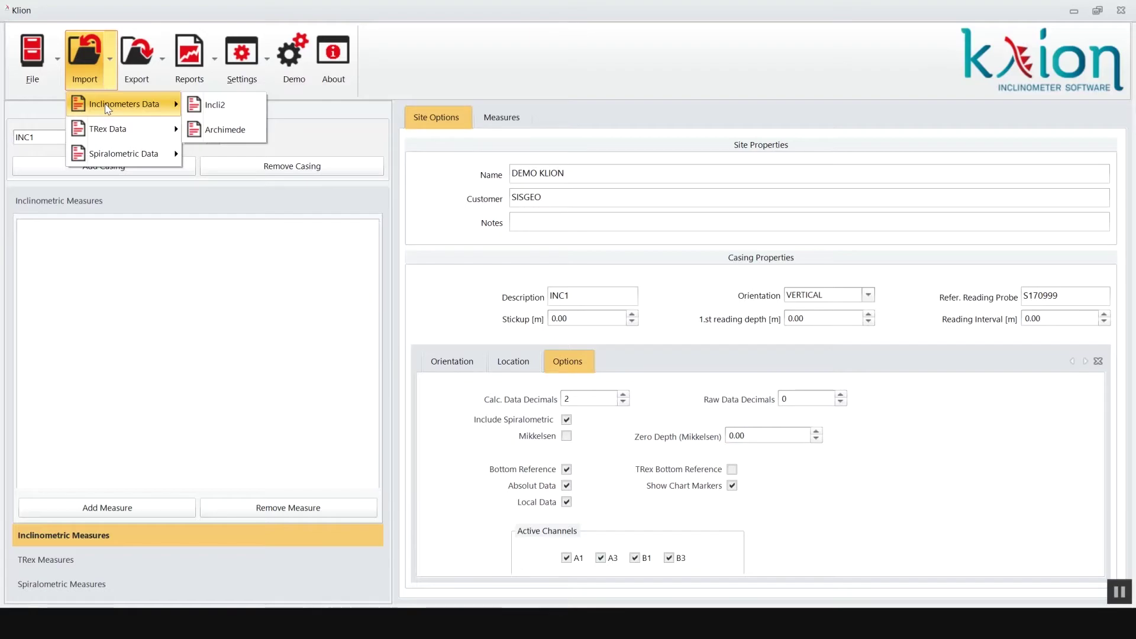
{"action": "left_click", "coordinate": [224, 133]}
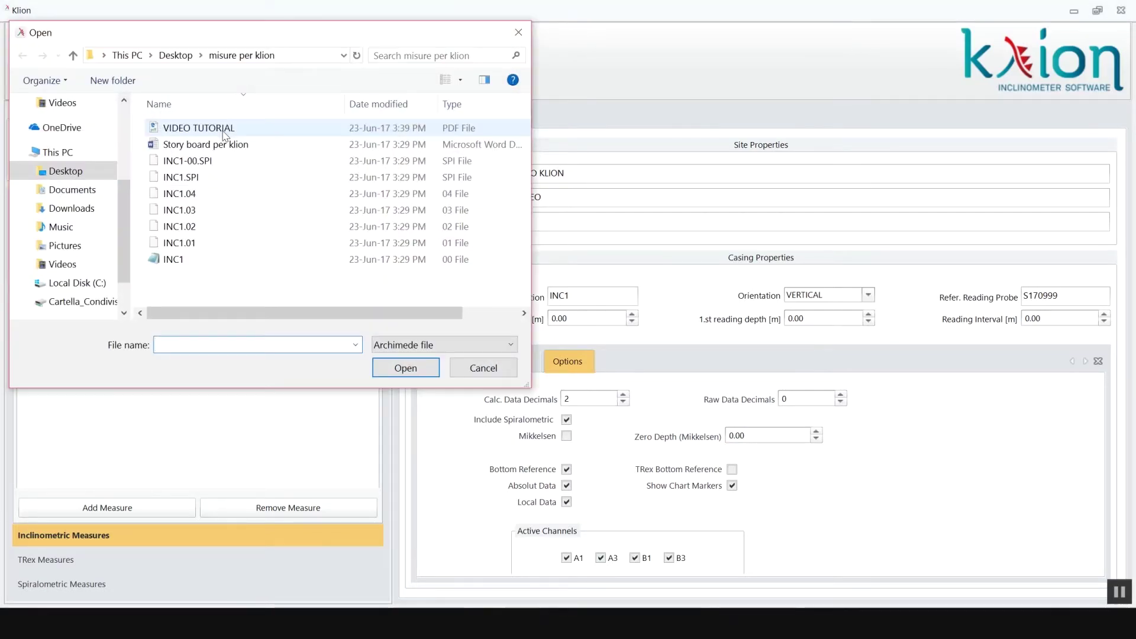
{"action": "left_click", "coordinate": [201, 264]}
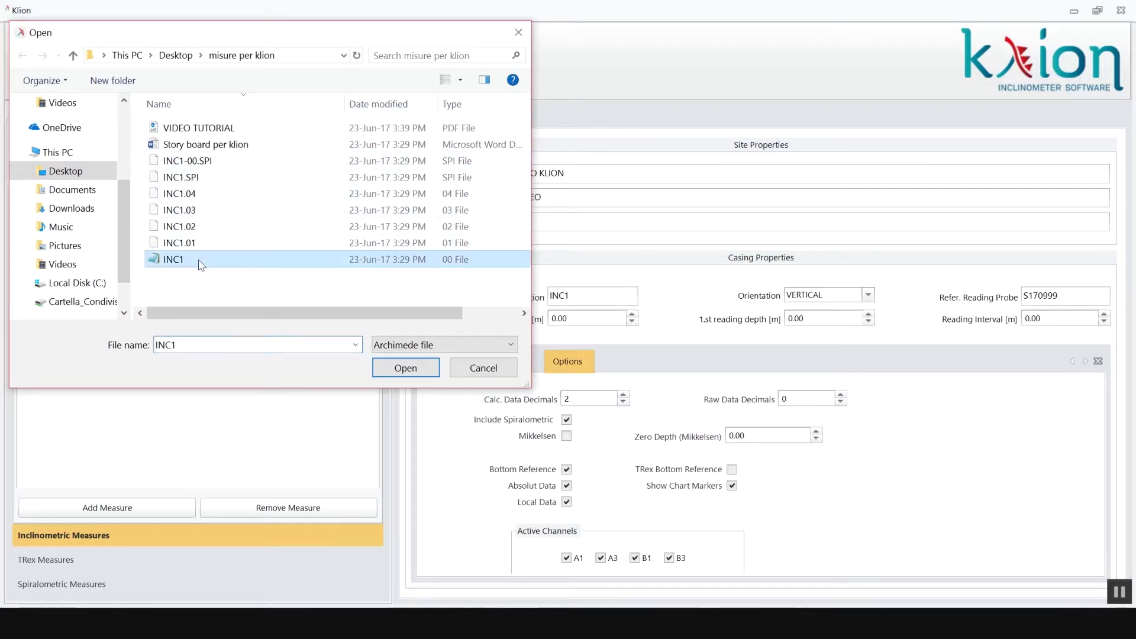
{"action": "key", "text": "shift+Up"}
{"action": "key", "text": "shift+Up"}
{"action": "key", "text": "shift+Up"}
{"action": "key", "text": "shift+Up"}
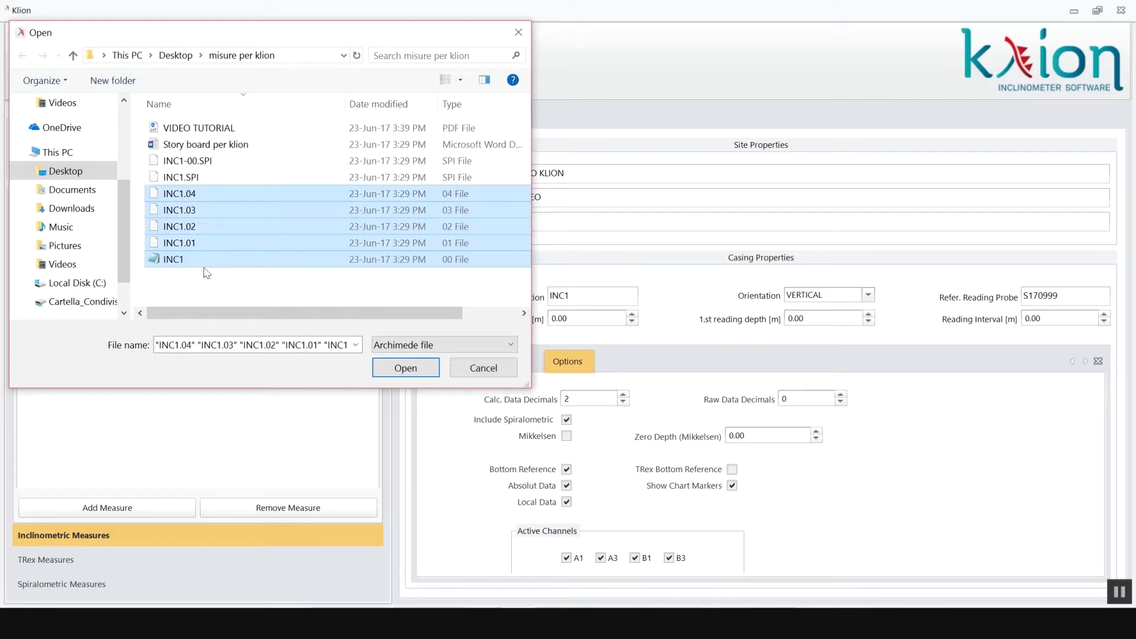
- Open the five readings, flag 09-Jan-17 for the graphs and make it the reference date
{"action": "left_click", "coordinate": [384, 369]}
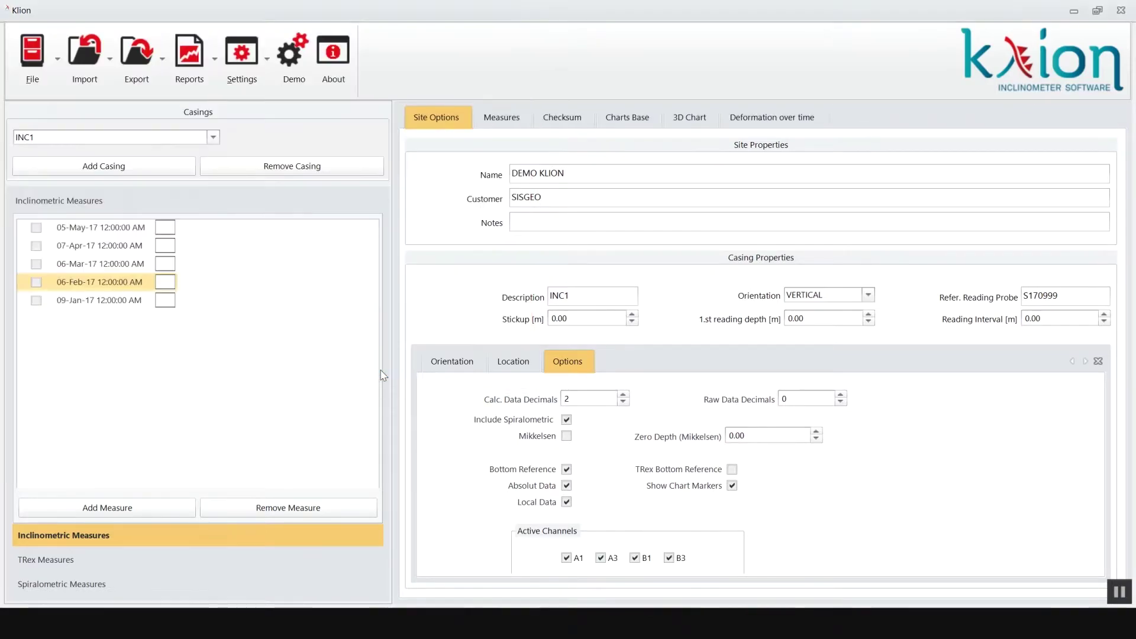
{"action": "left_click", "coordinate": [36, 300]}
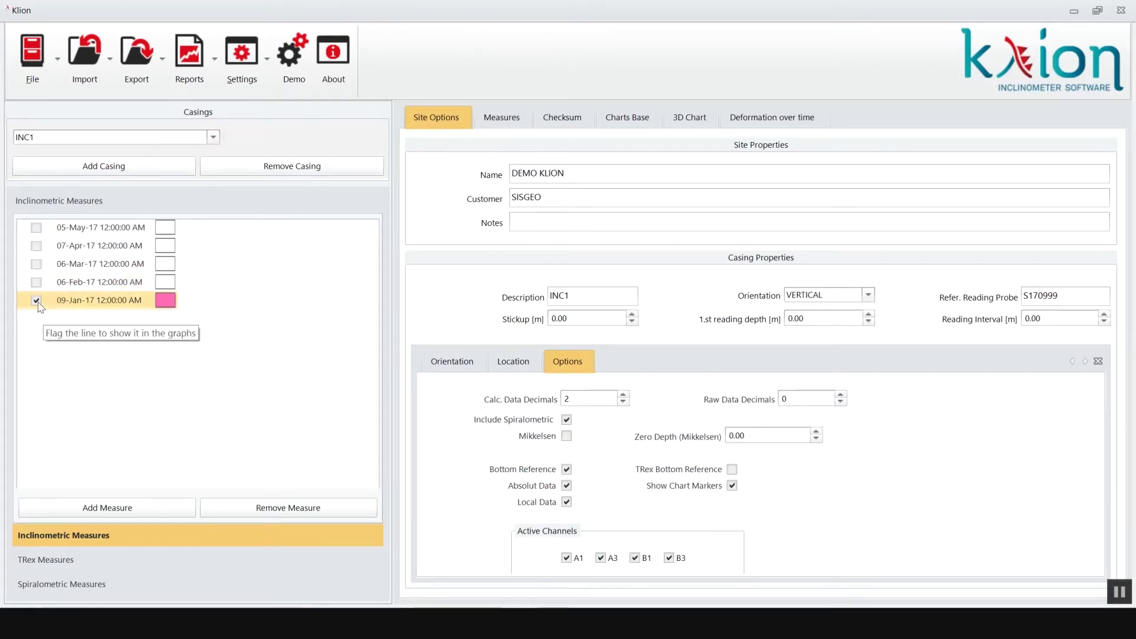
{"action": "left_click", "coordinate": [498, 122]}
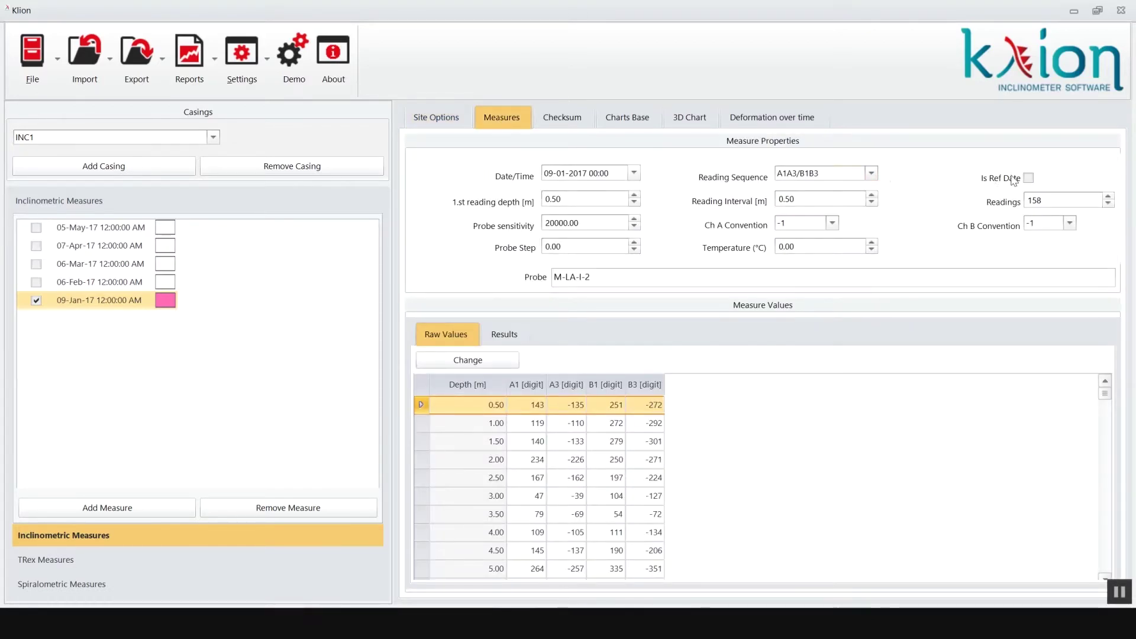
{"action": "left_click", "coordinate": [1028, 177]}
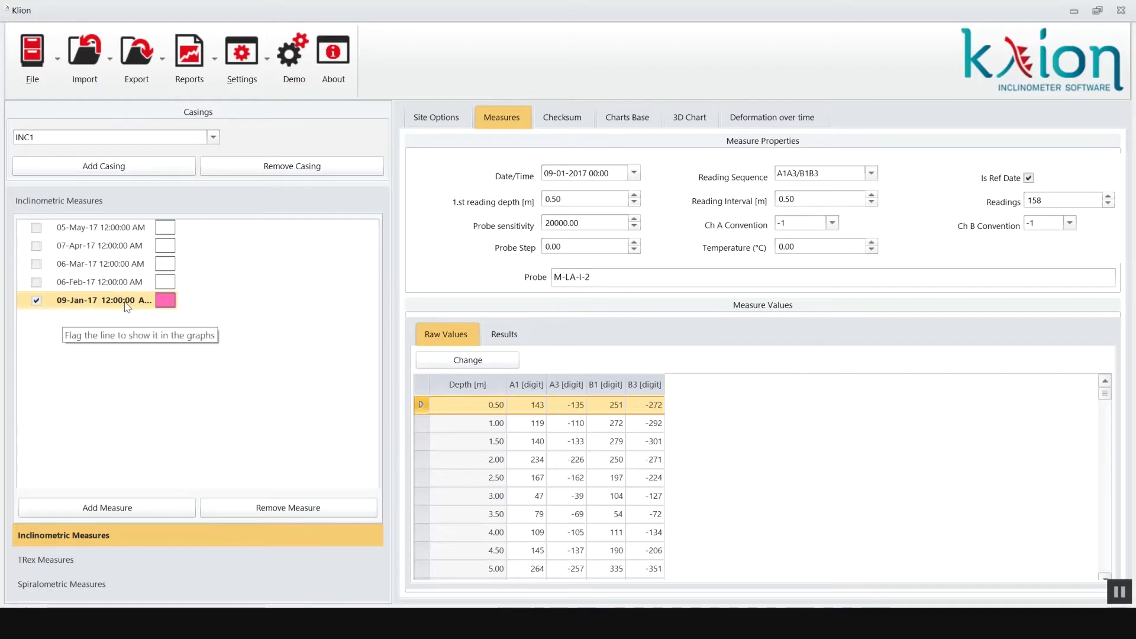
- Flag the 06-Feb, 06-Mar, 07-Apr and 05-May-17 measures for the graphs
{"action": "left_click", "coordinate": [36, 283]}
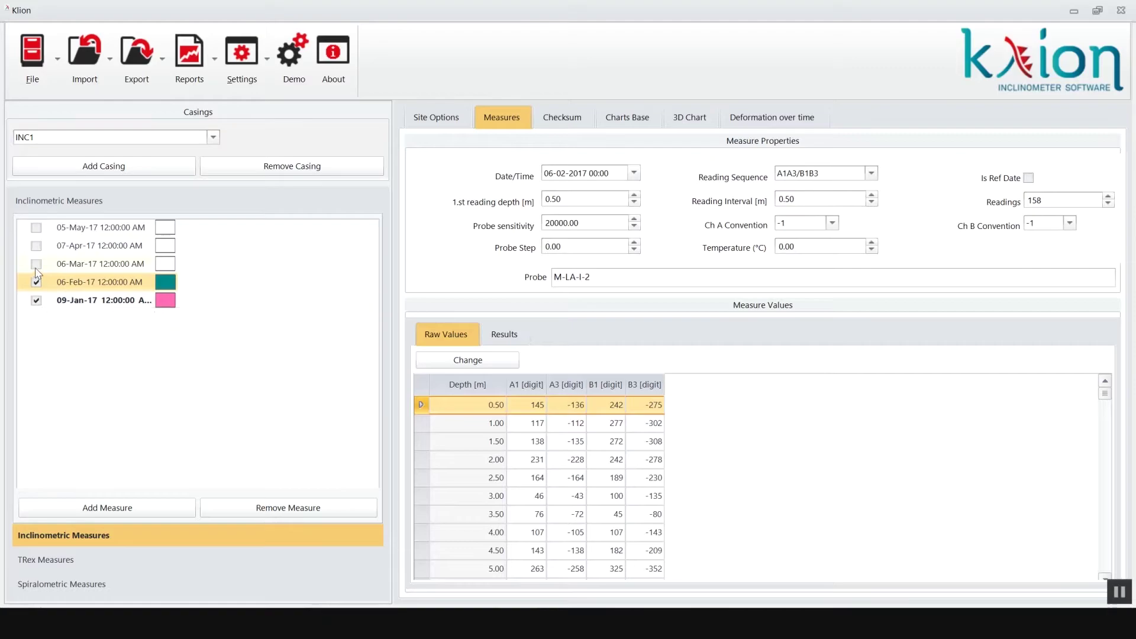
{"action": "left_click", "coordinate": [36, 264]}
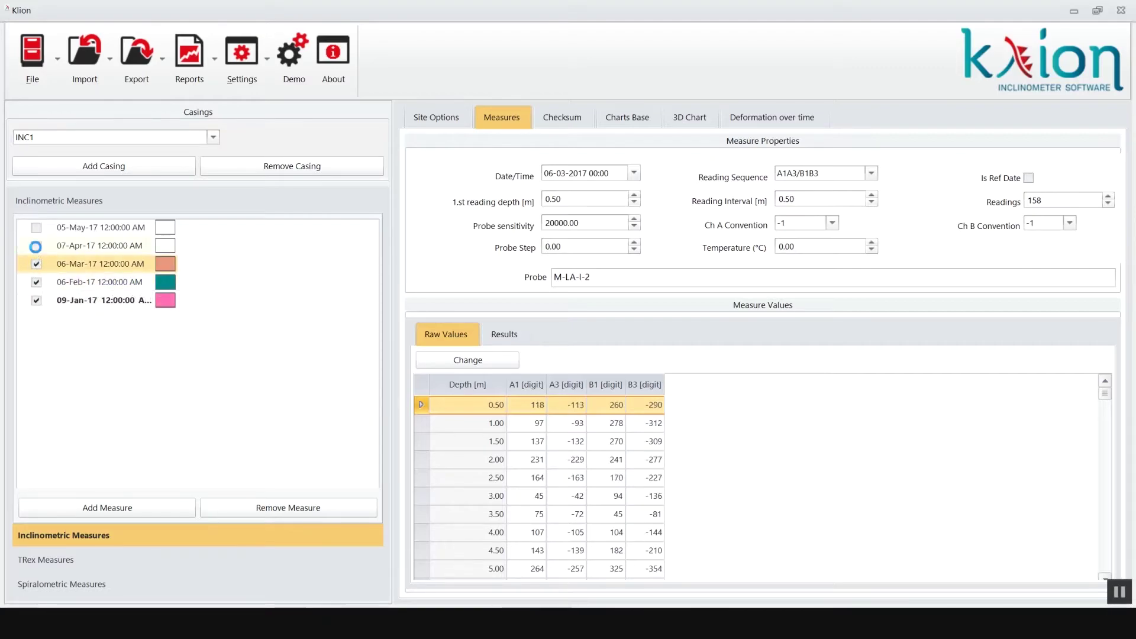
{"action": "left_click", "coordinate": [36, 245]}
{"action": "left_click", "coordinate": [37, 229]}
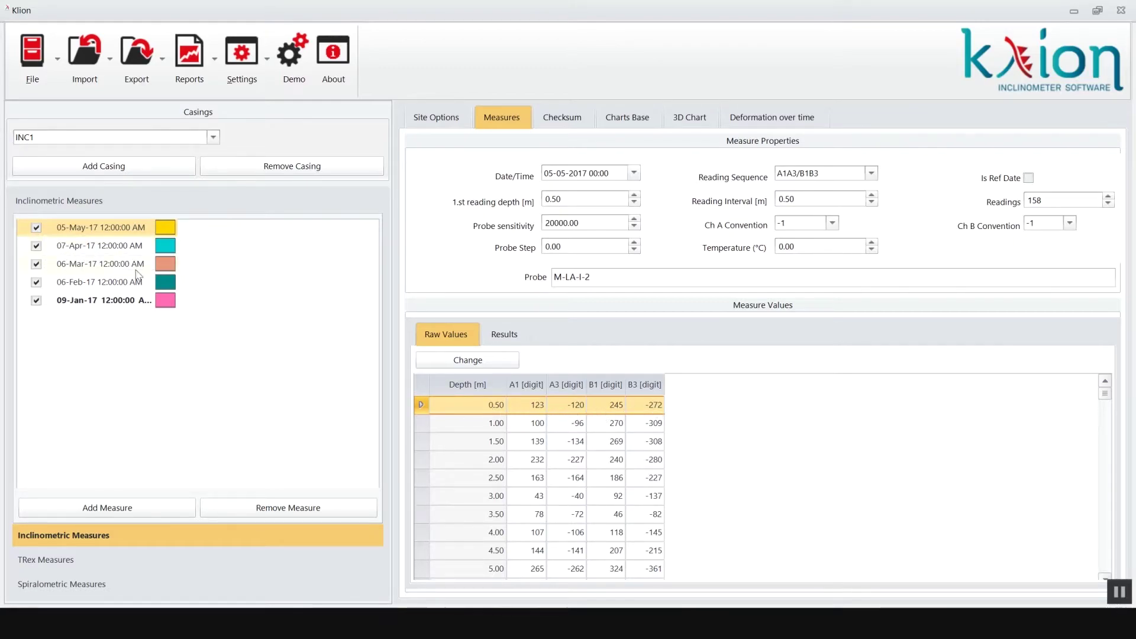
- Review the 07-Apr, 06-Mar and 06-Feb-17 measure data, then go to Spiralometric Measures
{"action": "left_click", "coordinate": [110, 247]}
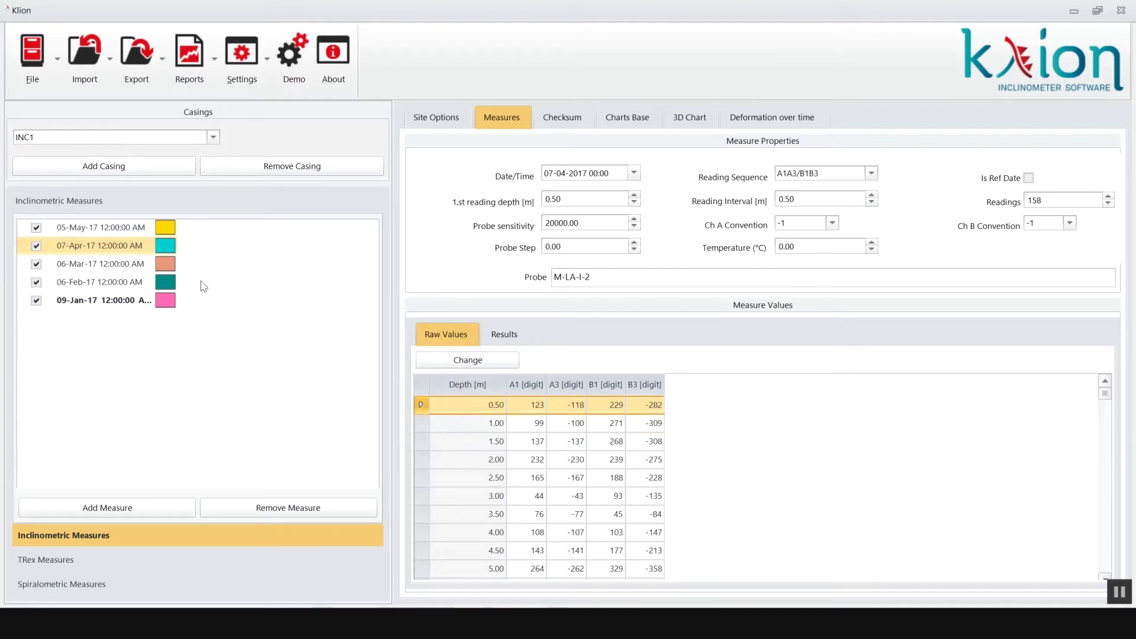
{"action": "left_click", "coordinate": [108, 267]}
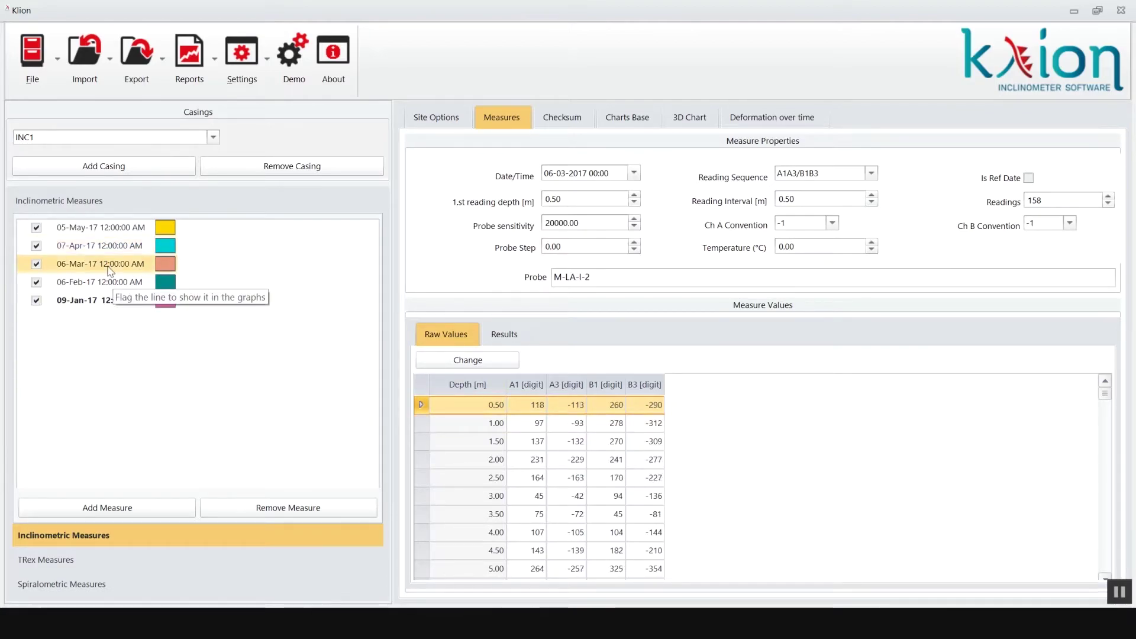
{"action": "left_click", "coordinate": [108, 283]}
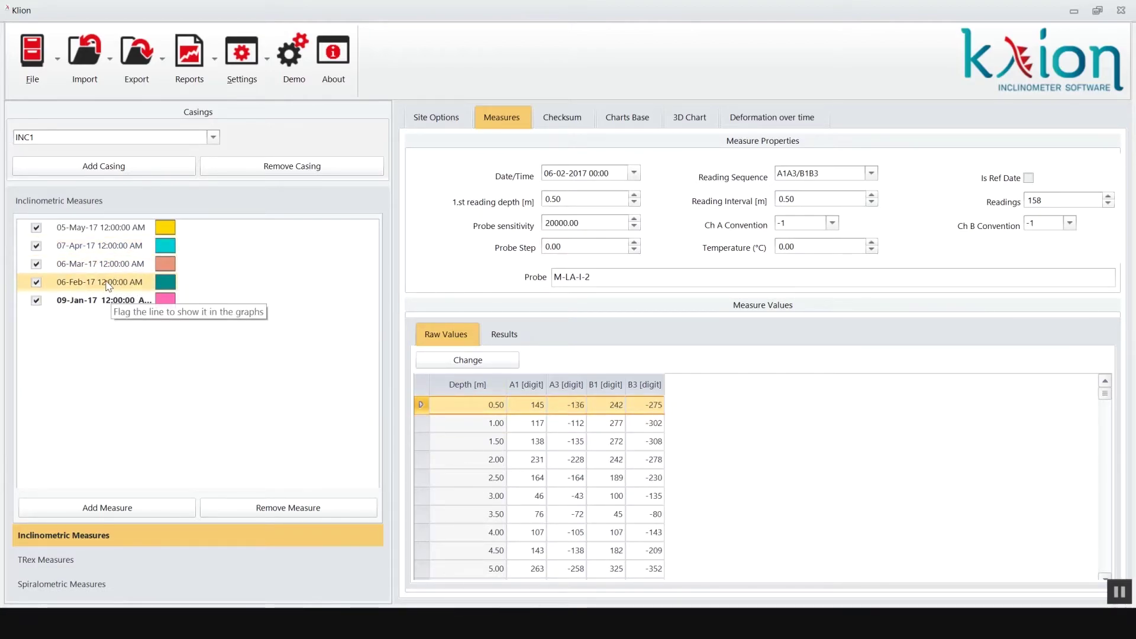
{"action": "left_click", "coordinate": [109, 582]}
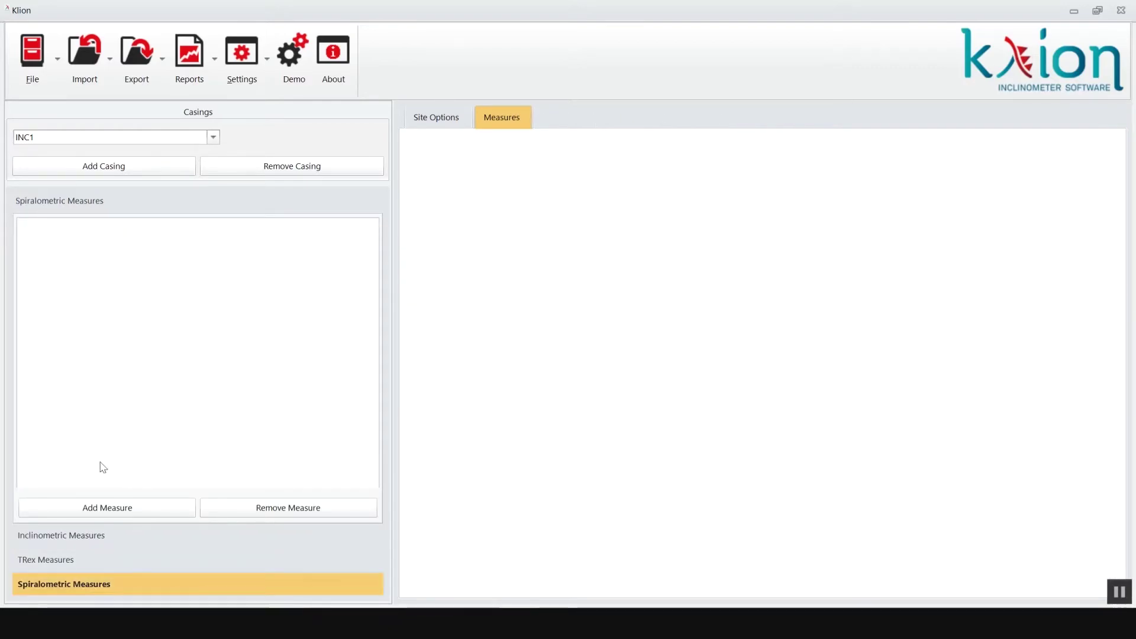
- Import Archimede spiralometric file INC1-00.SPI, giving a 23-Jun-17 measure with 79 readings
{"action": "left_click", "coordinate": [94, 66]}
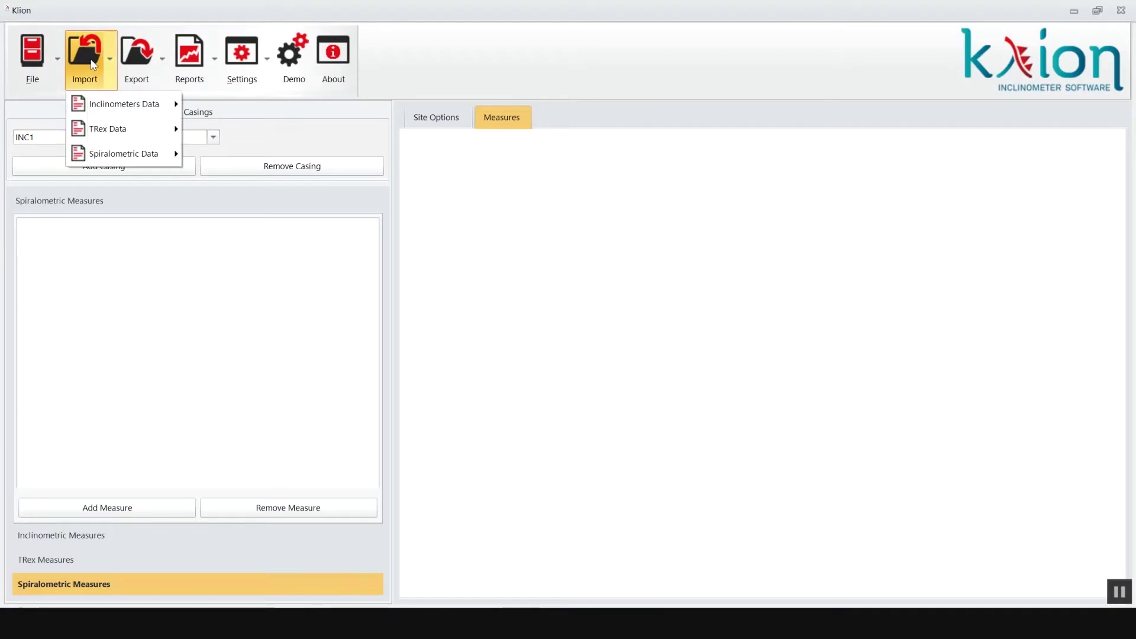
{"action": "mouse_move", "coordinate": [109, 157]}
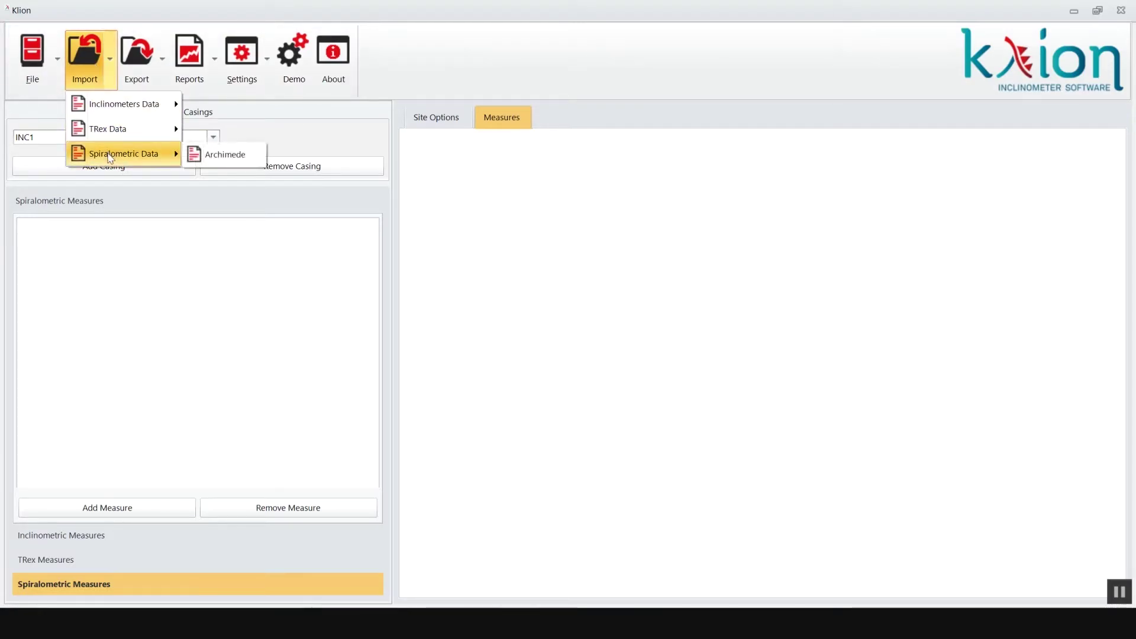
{"action": "left_click", "coordinate": [224, 158]}
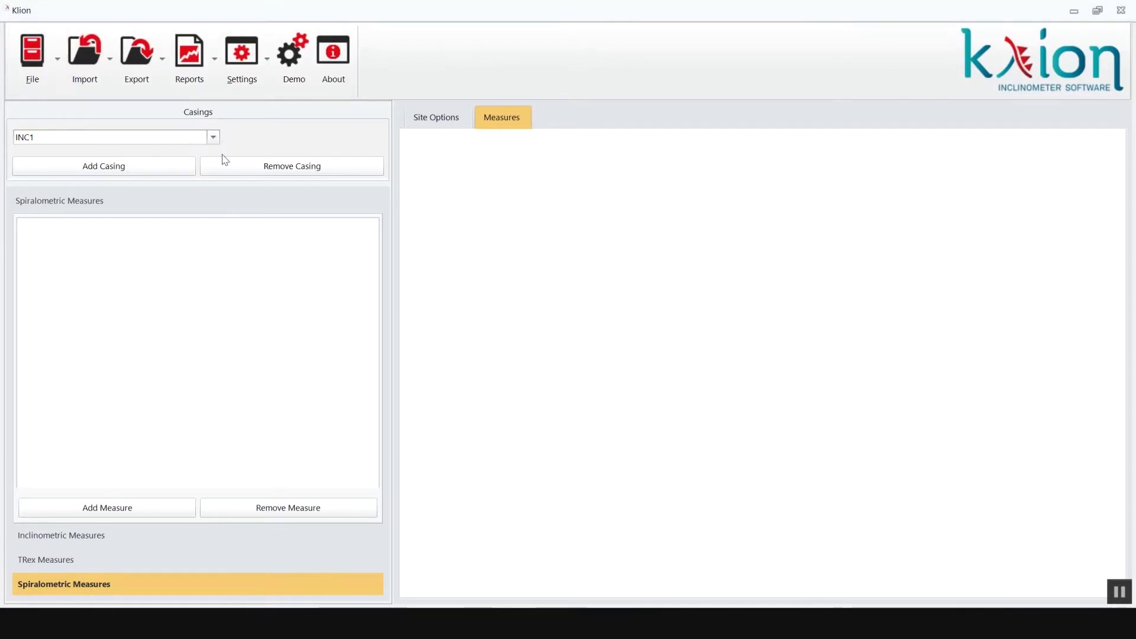
{"action": "left_click", "coordinate": [205, 132]}
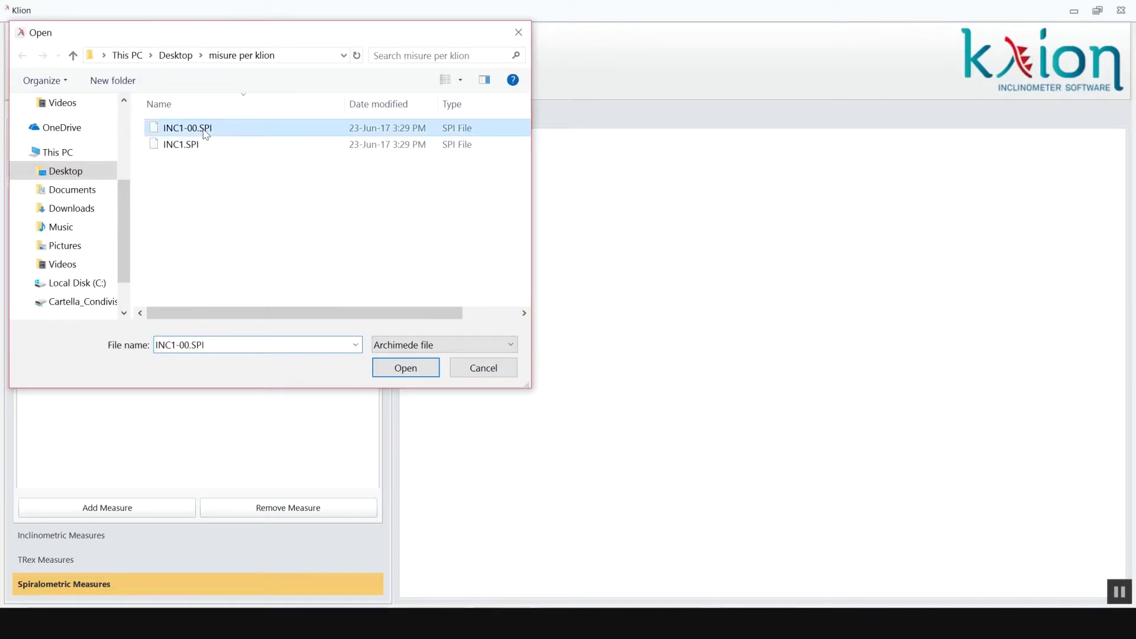
{"action": "left_click", "coordinate": [394, 369]}
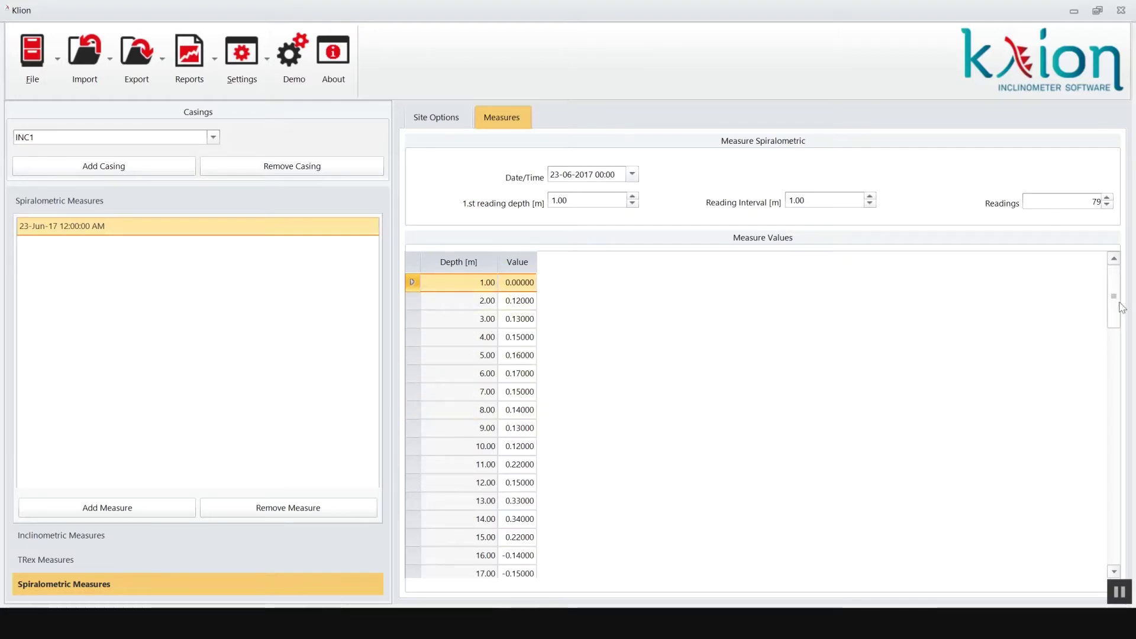
{"action": "left_click_drag", "start_coordinate": [1115, 297], "coordinate": [1093, 289]}
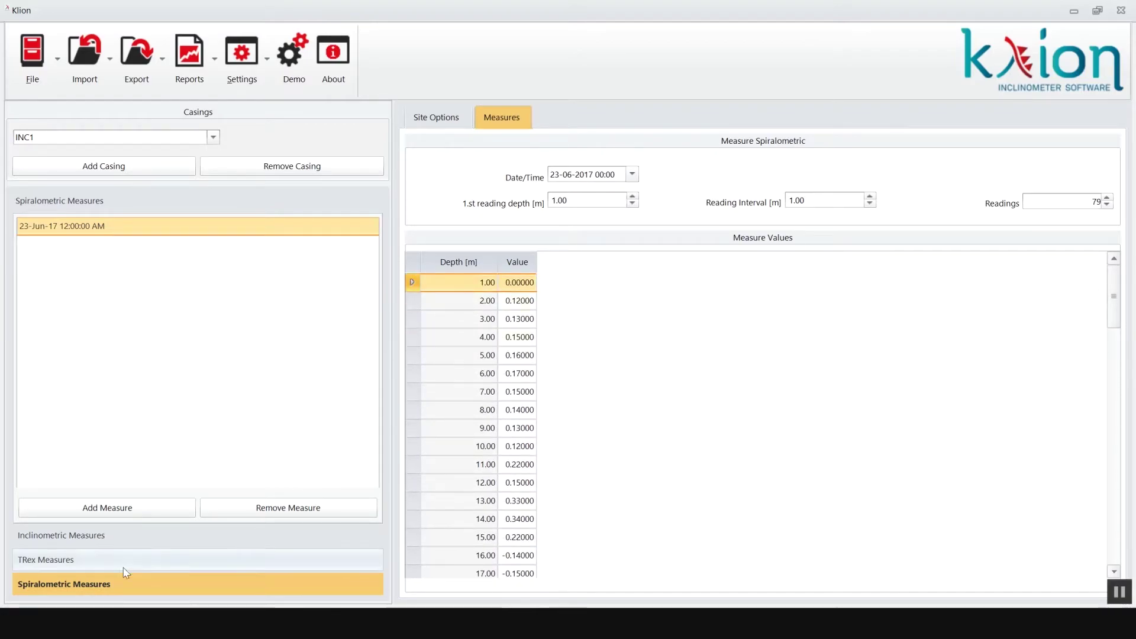
- Return to the inclinometric measures and show the 09-Jan-17 checksum charts
{"action": "left_click", "coordinate": [61, 537]}
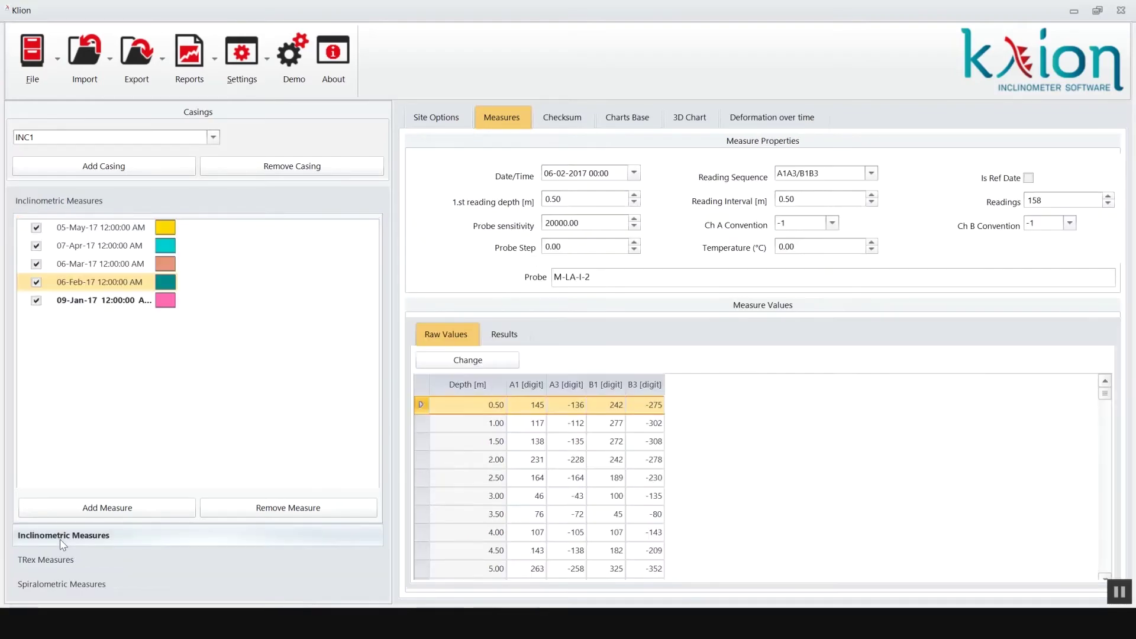
{"action": "left_click", "coordinate": [82, 301]}
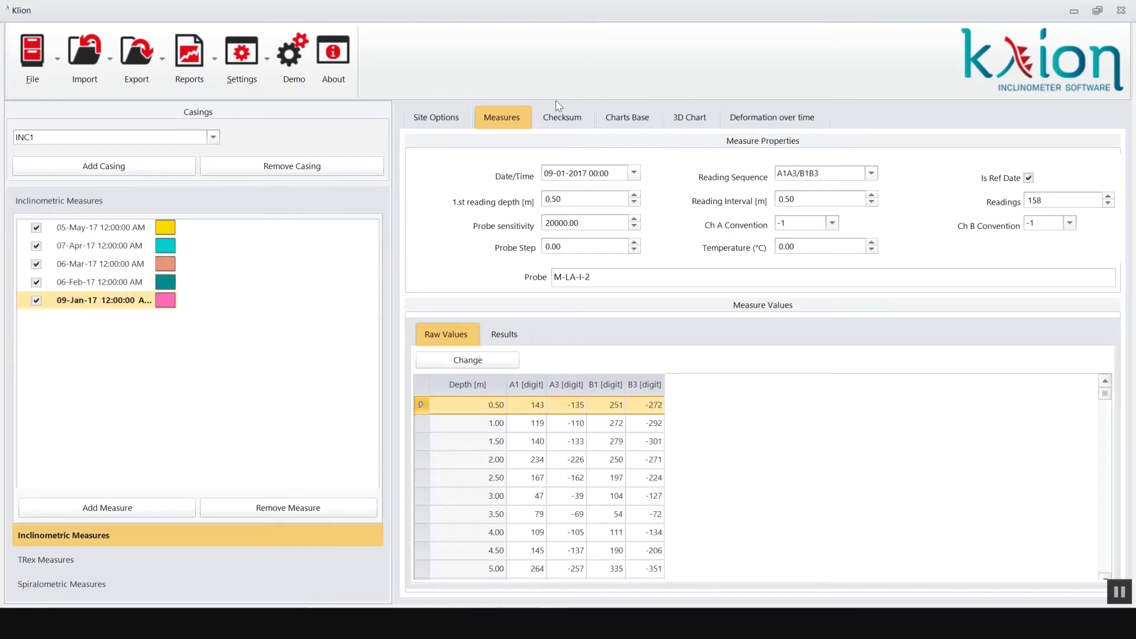
{"action": "left_click", "coordinate": [569, 117]}
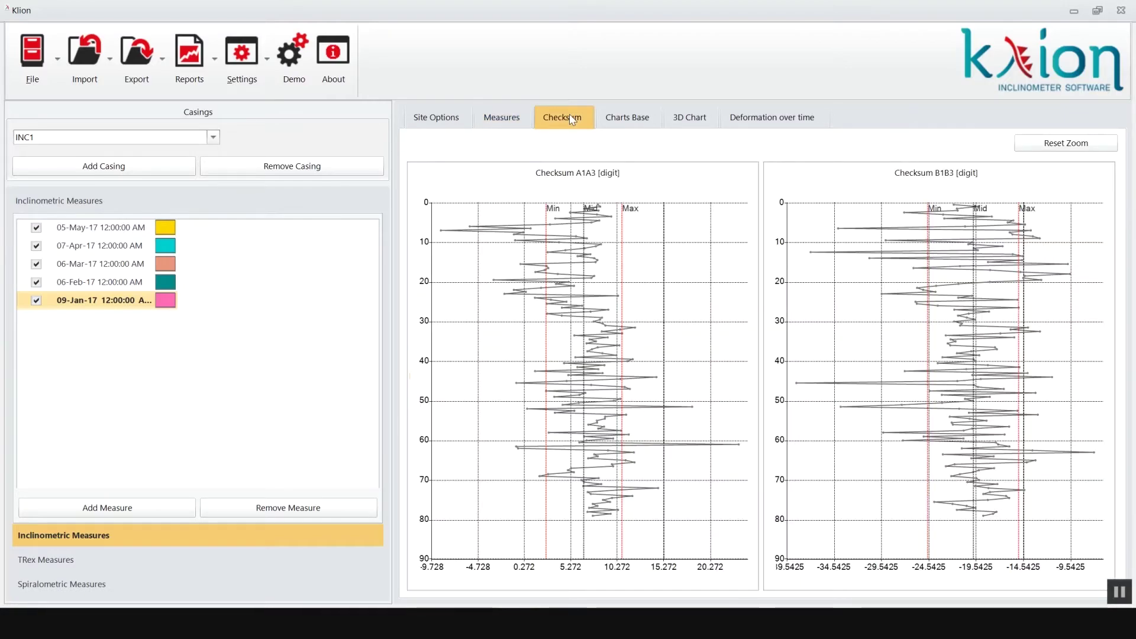
- Review checksums for 06-Feb through 05-May-17, then display the base deformation charts
{"action": "left_click", "coordinate": [83, 286]}
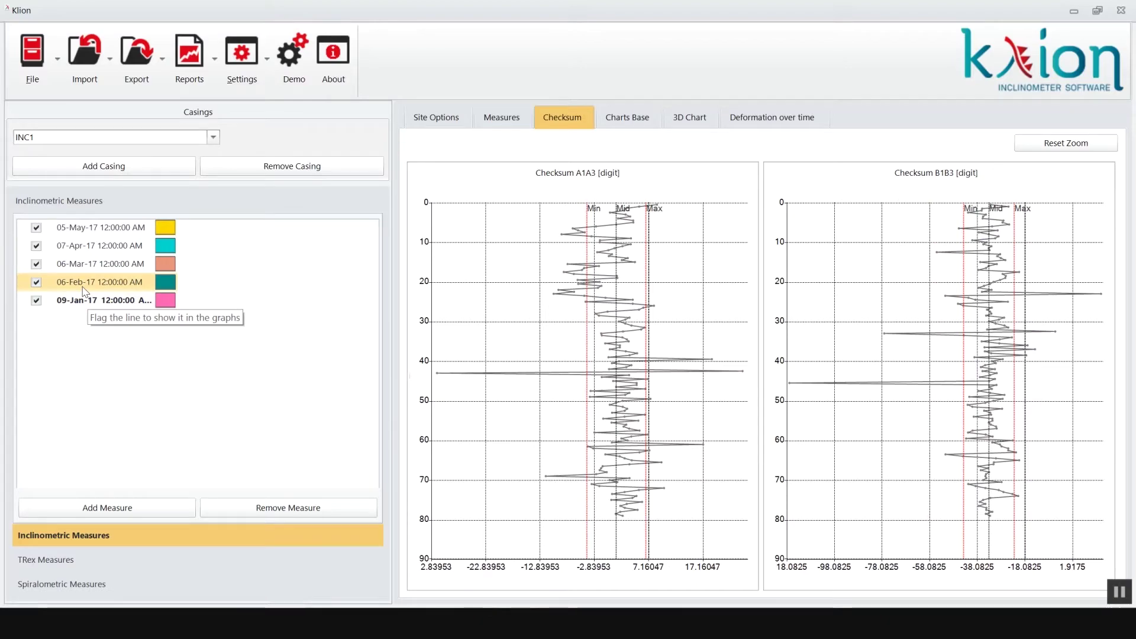
{"action": "left_click", "coordinate": [81, 263]}
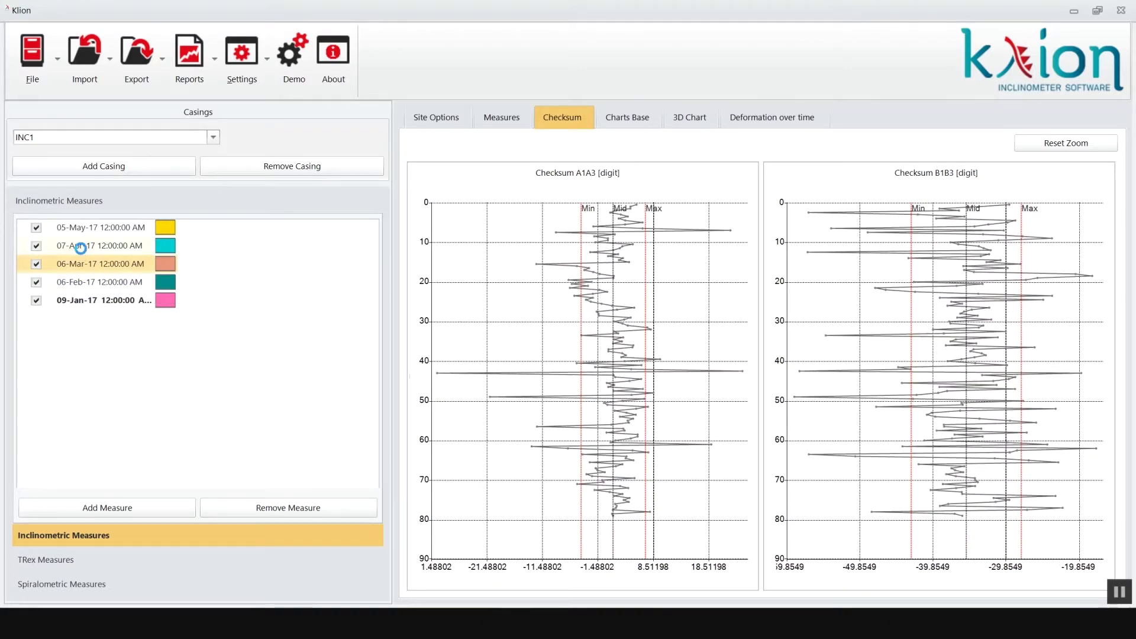
{"action": "left_click", "coordinate": [81, 246]}
{"action": "left_click", "coordinate": [86, 229]}
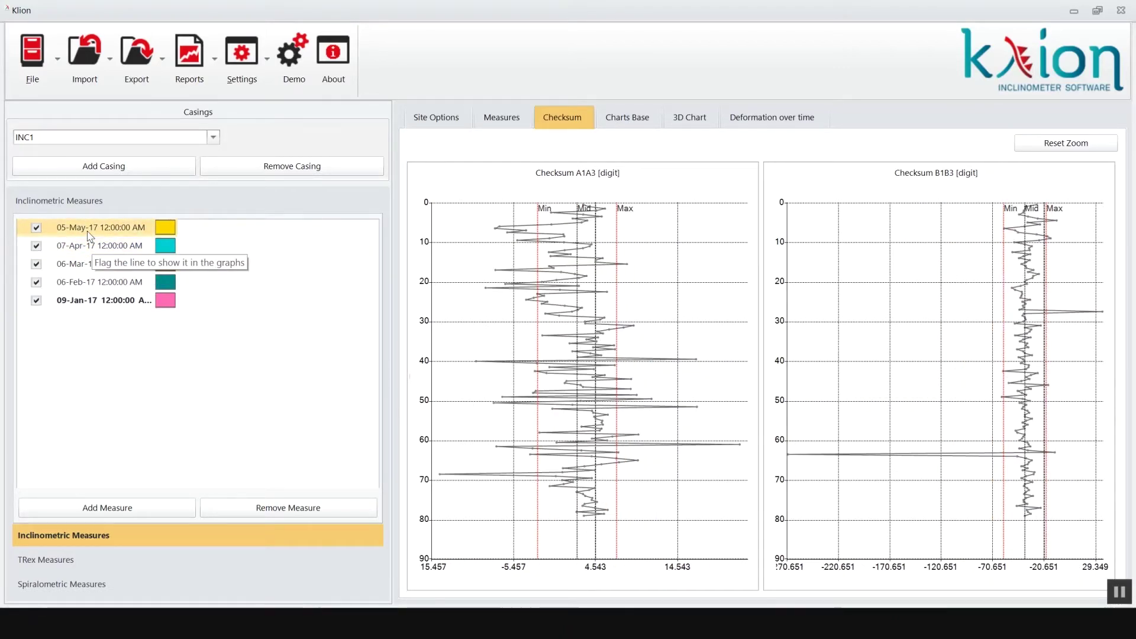
{"action": "left_click", "coordinate": [628, 119]}
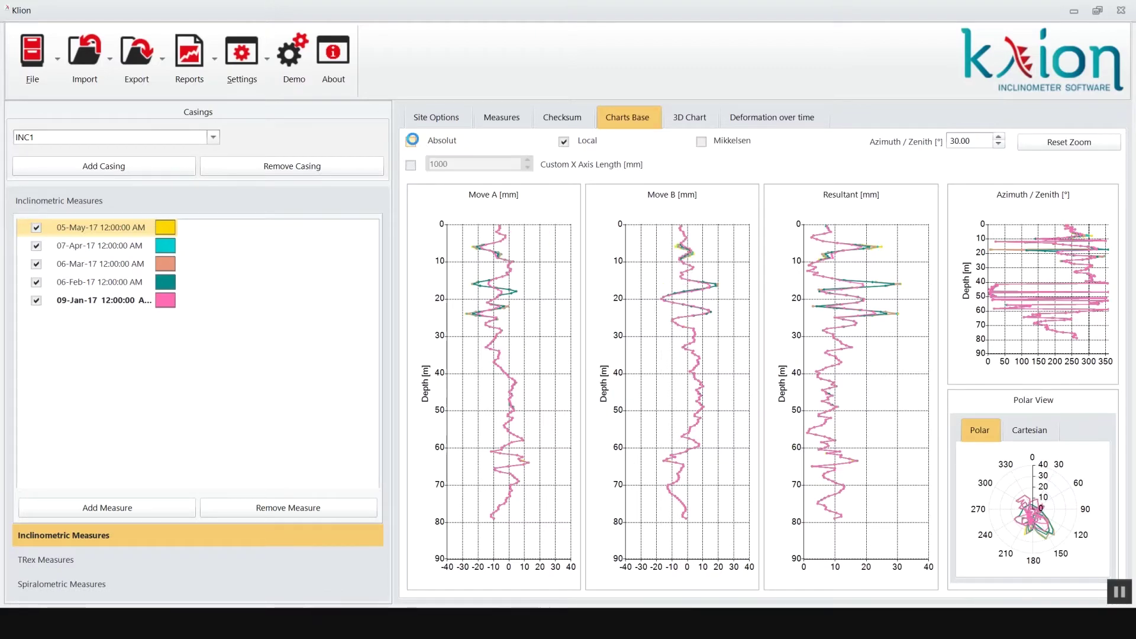
- Switch the charts to relative values and deselect the 05-May, 07-Apr, 06-Mar and 09-Jan measures
{"action": "left_click", "coordinate": [411, 140]}
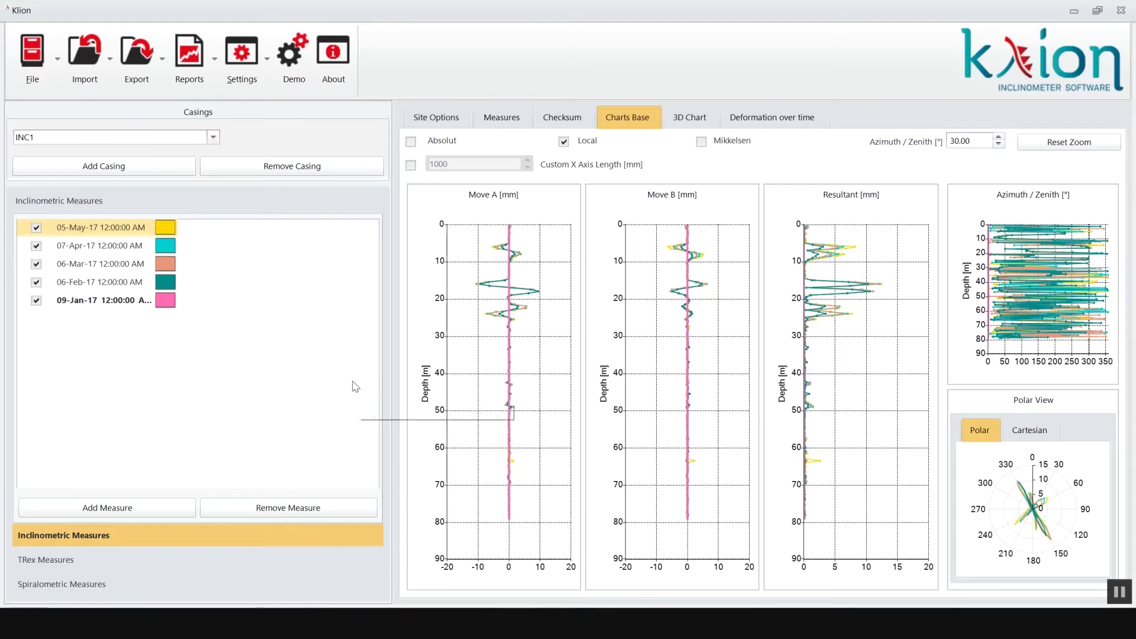
{"action": "left_click", "coordinate": [34, 227]}
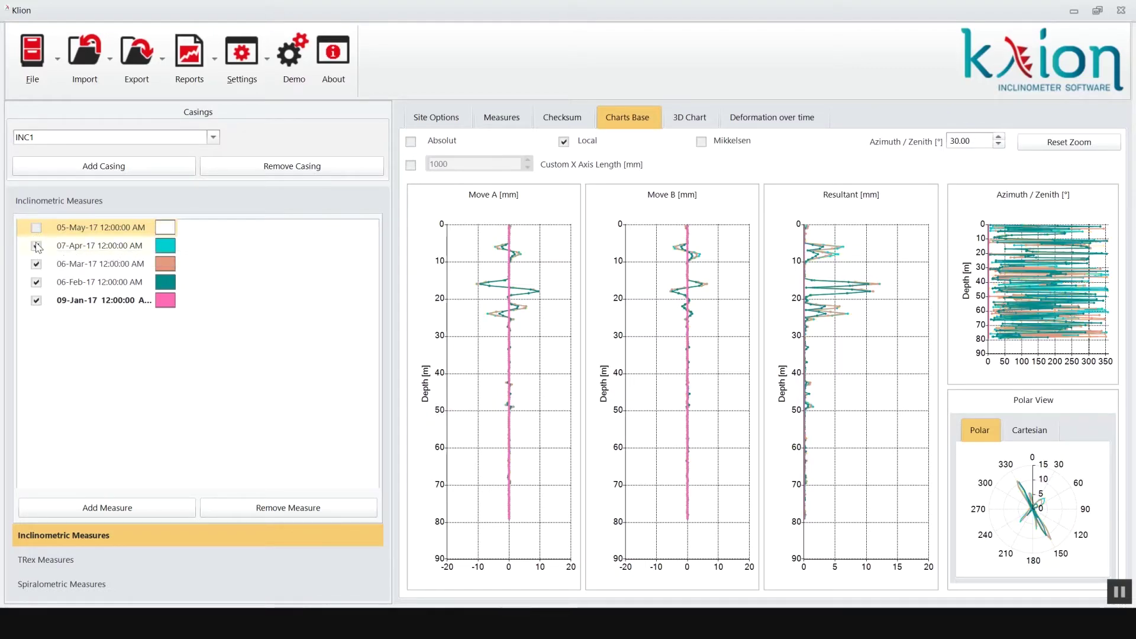
{"action": "left_click", "coordinate": [37, 246]}
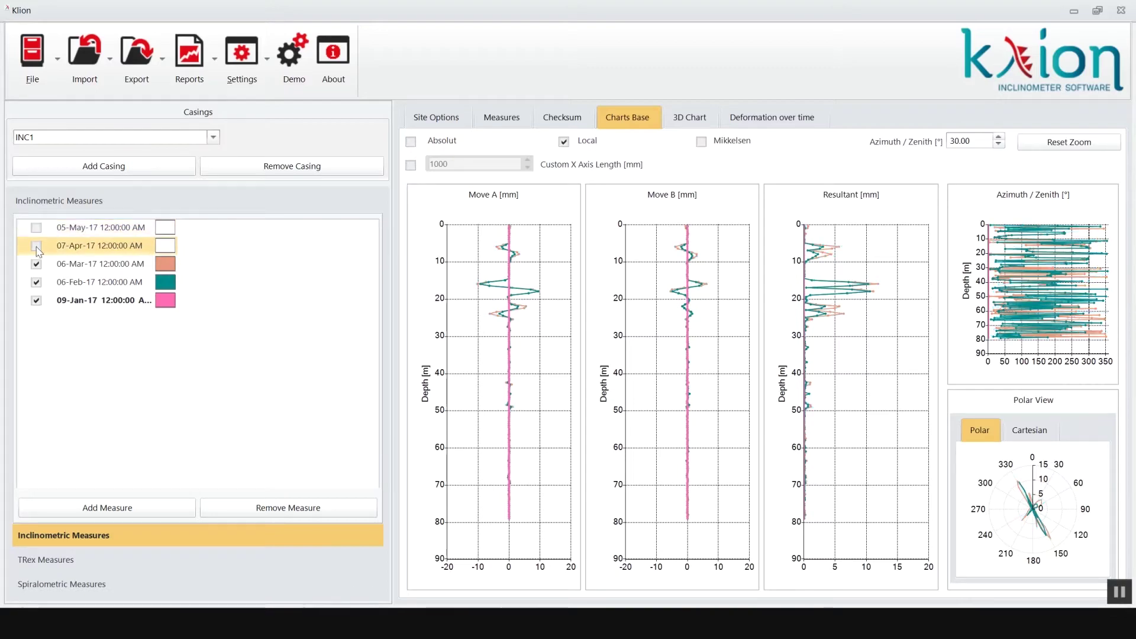
{"action": "left_click", "coordinate": [37, 263]}
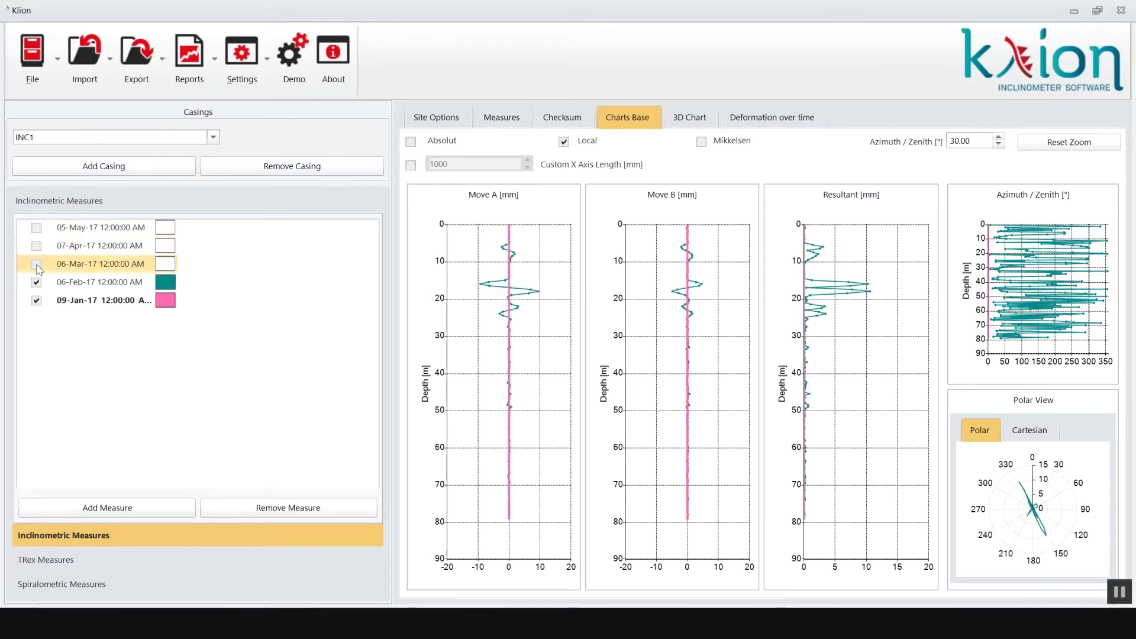
{"action": "left_click", "coordinate": [36, 301]}
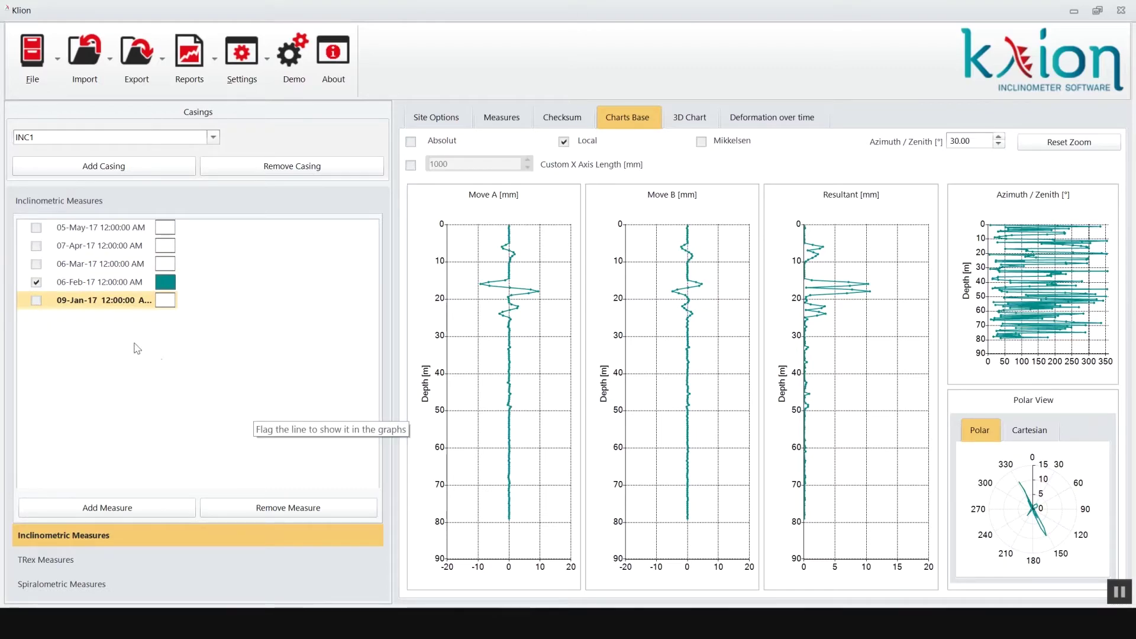
- Plot the 06-Mar, 07-Apr and 05-May measures, turn off Local, and open Site Options
{"action": "left_click", "coordinate": [36, 263]}
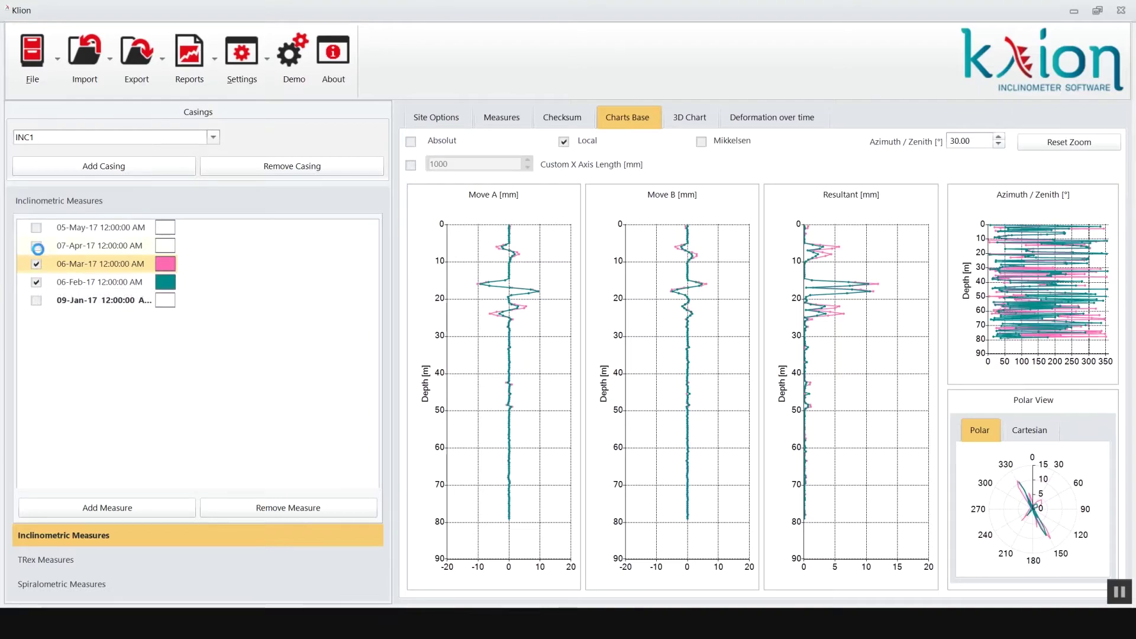
{"action": "left_click", "coordinate": [37, 246]}
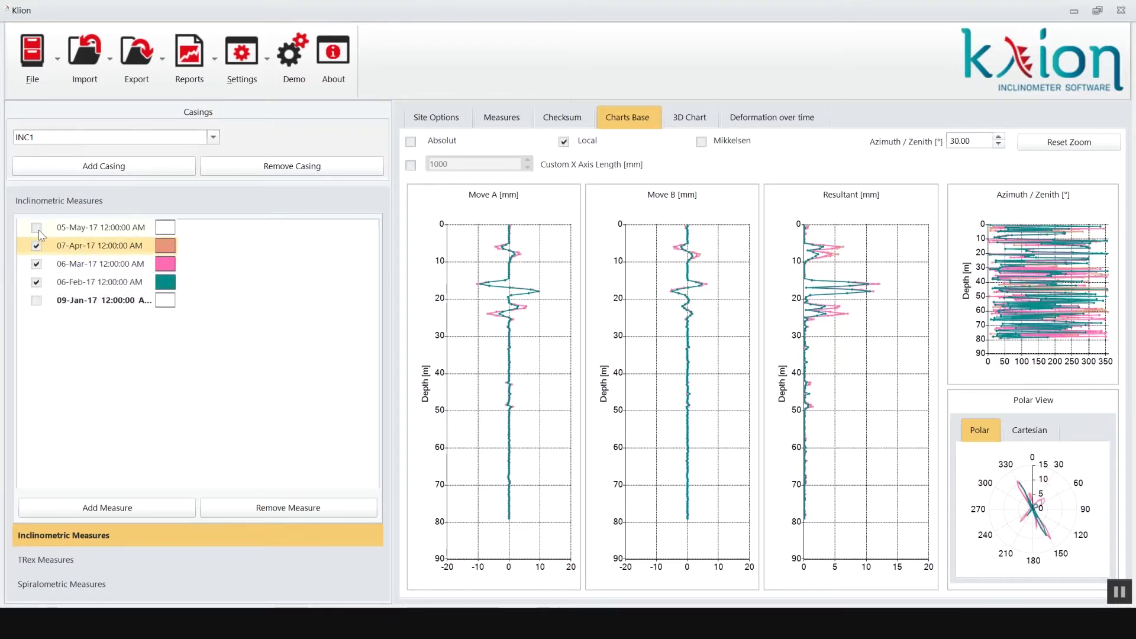
{"action": "left_click", "coordinate": [37, 228]}
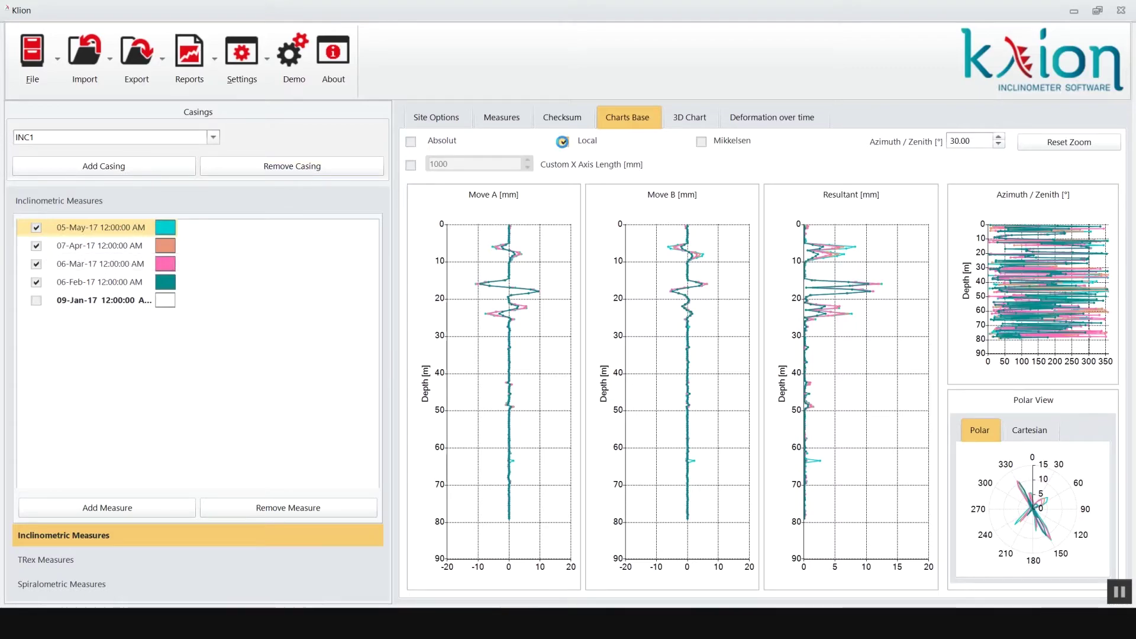
{"action": "left_click", "coordinate": [562, 142]}
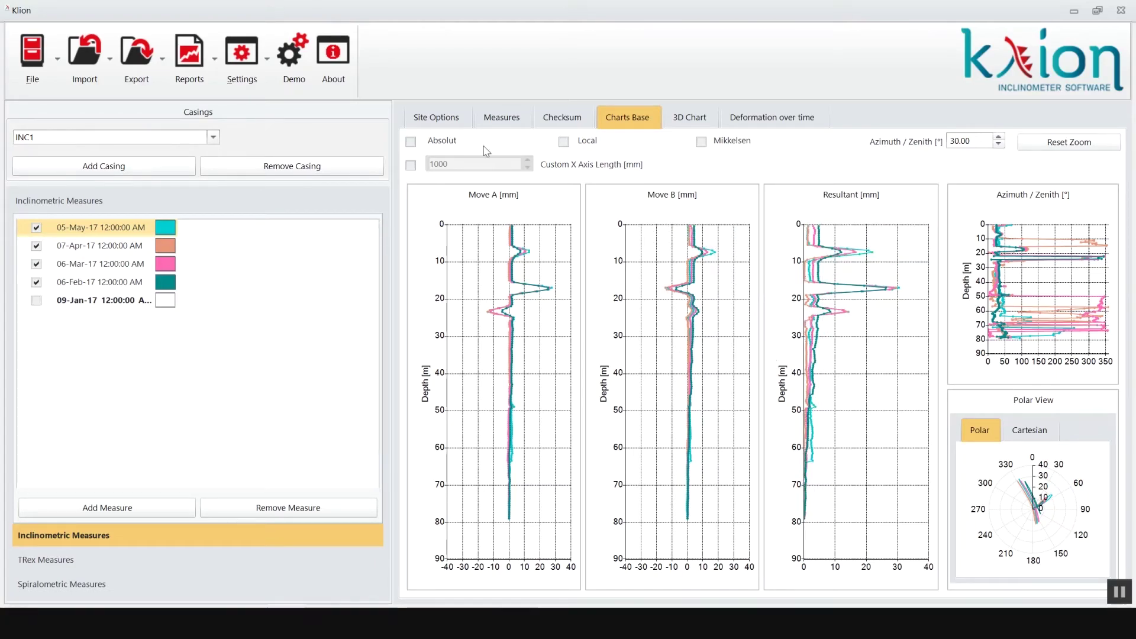
{"action": "left_click", "coordinate": [438, 118]}
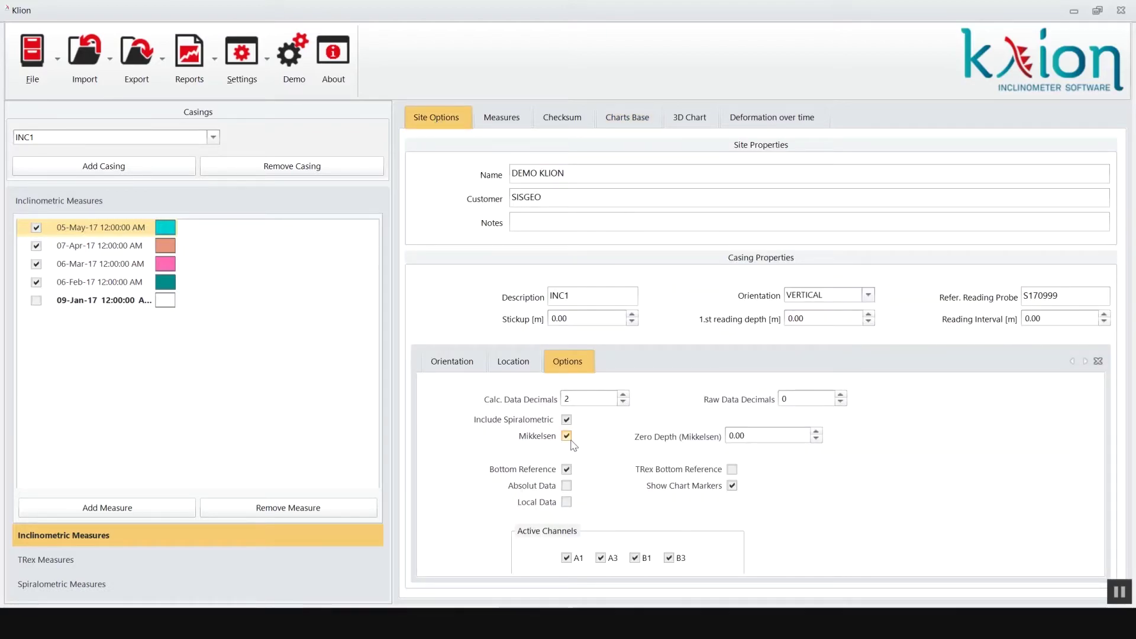
- Set INC1's Mikkelsen zero depth to 30 and return to the base charts
{"action": "left_click", "coordinate": [739, 435]}
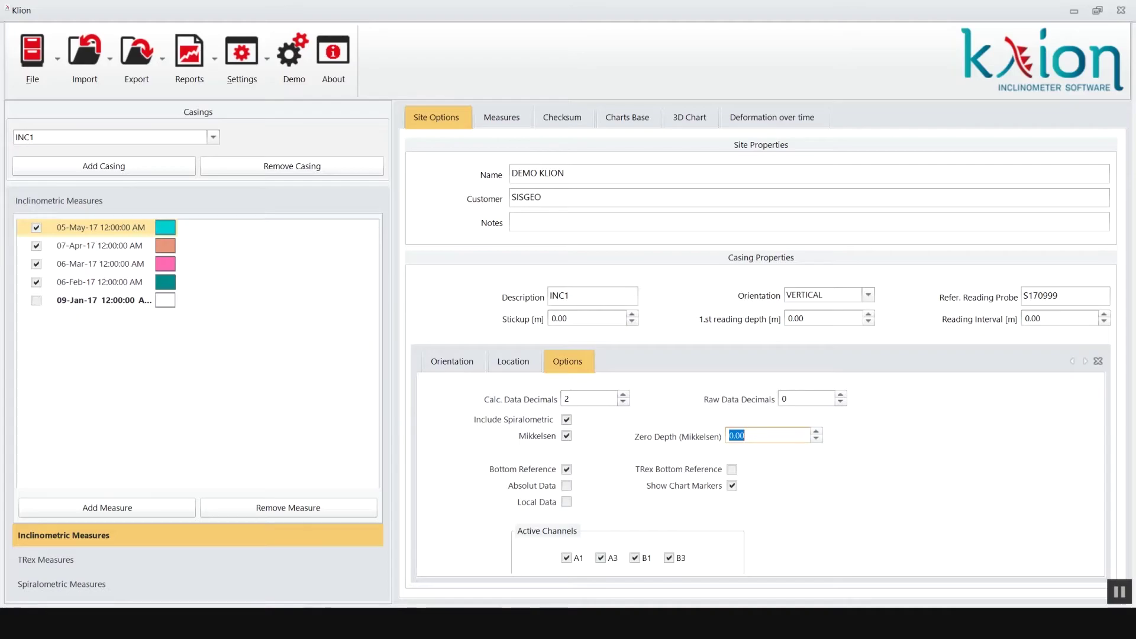
{"action": "type", "text": "30"}
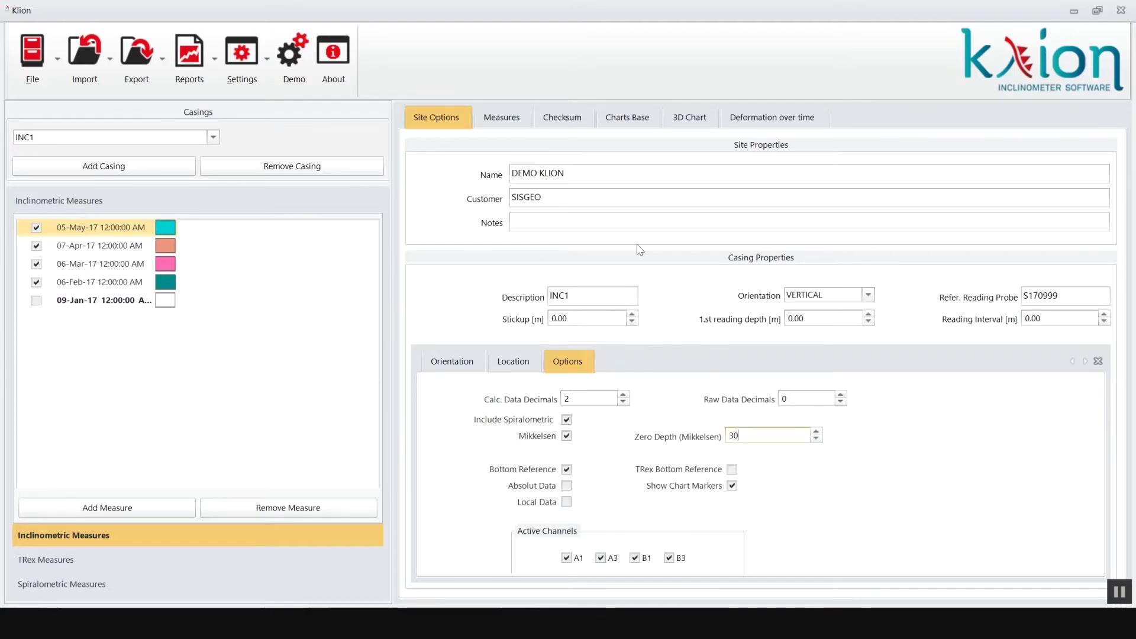
{"action": "left_click", "coordinate": [630, 116]}
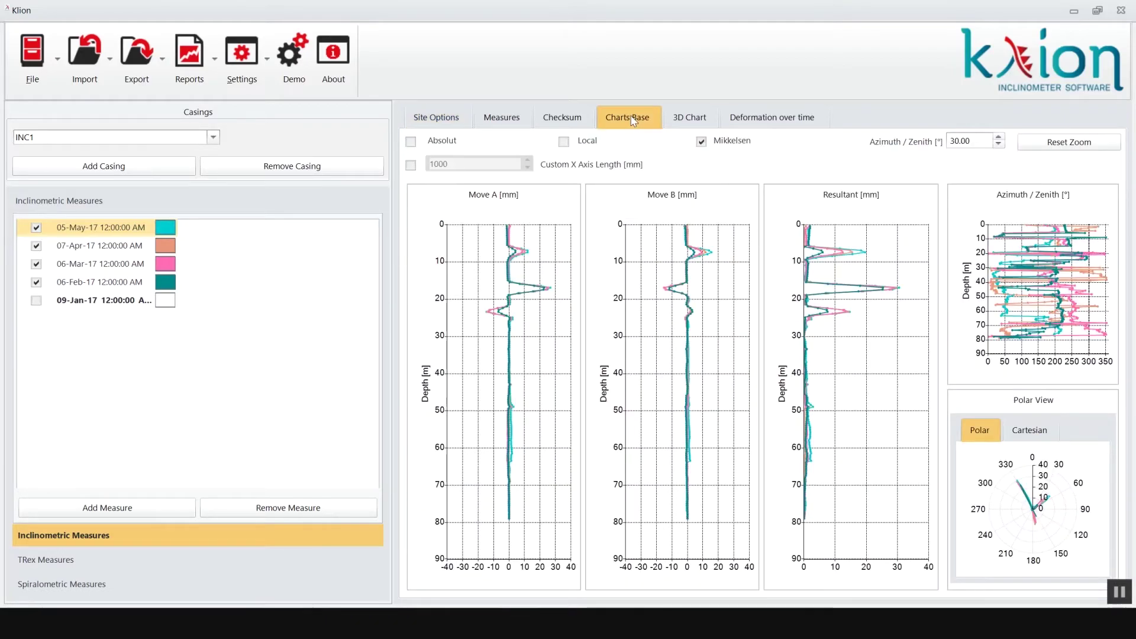
- Toggle the Mikkelsen correction off and back on in Charts Base, then show the 3D chart
{"action": "left_click", "coordinate": [701, 142]}
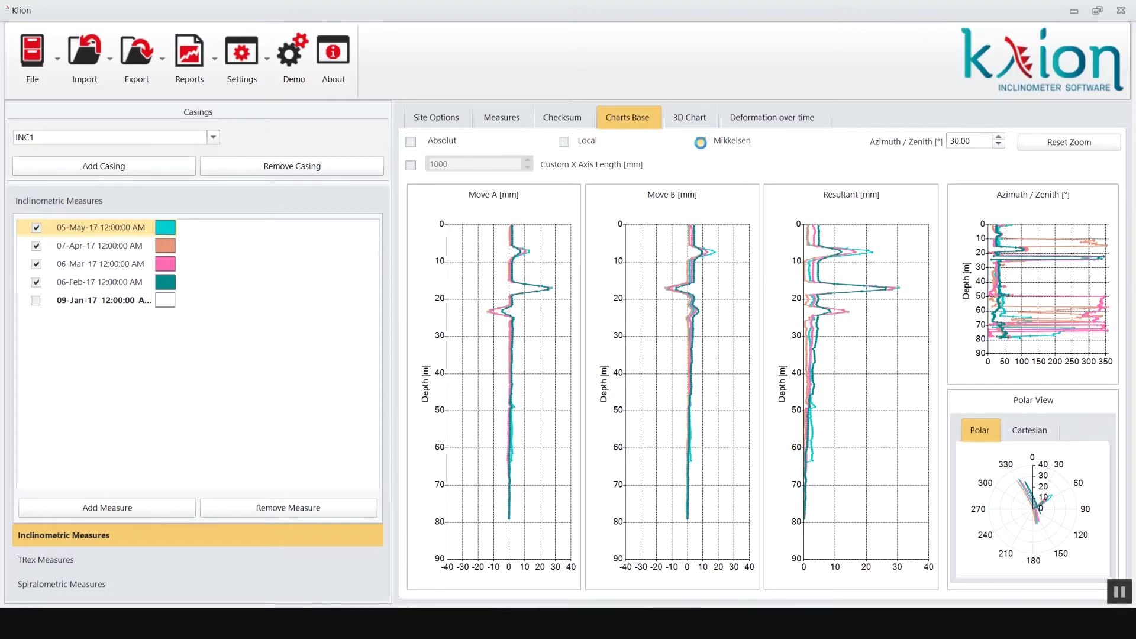
{"action": "left_click", "coordinate": [701, 146]}
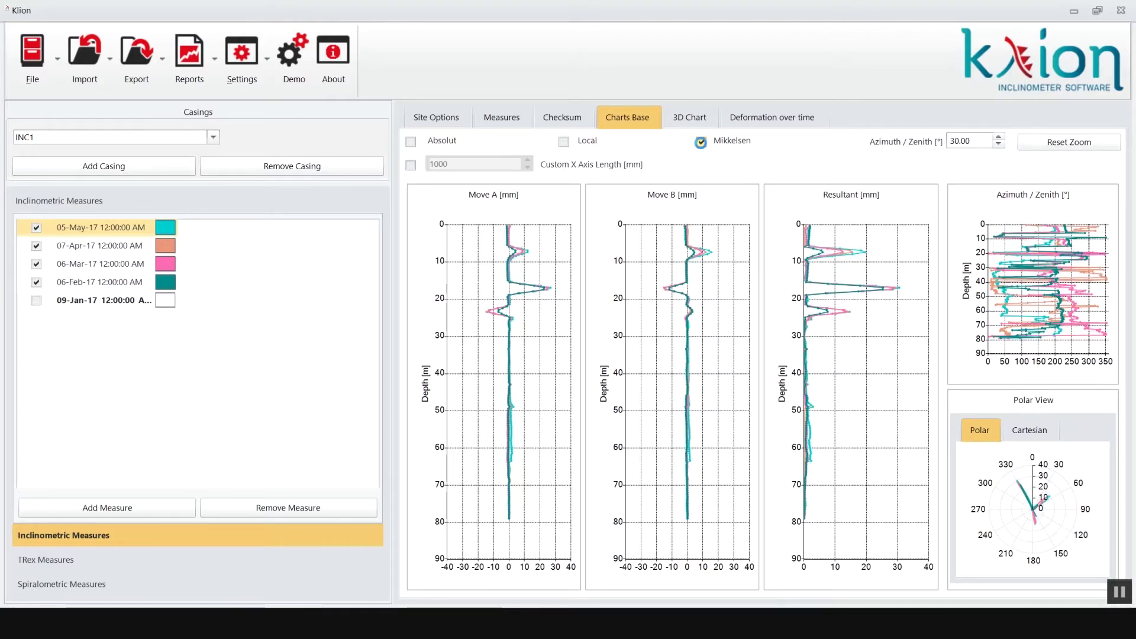
{"action": "left_click", "coordinate": [701, 144]}
{"action": "left_click", "coordinate": [692, 116]}
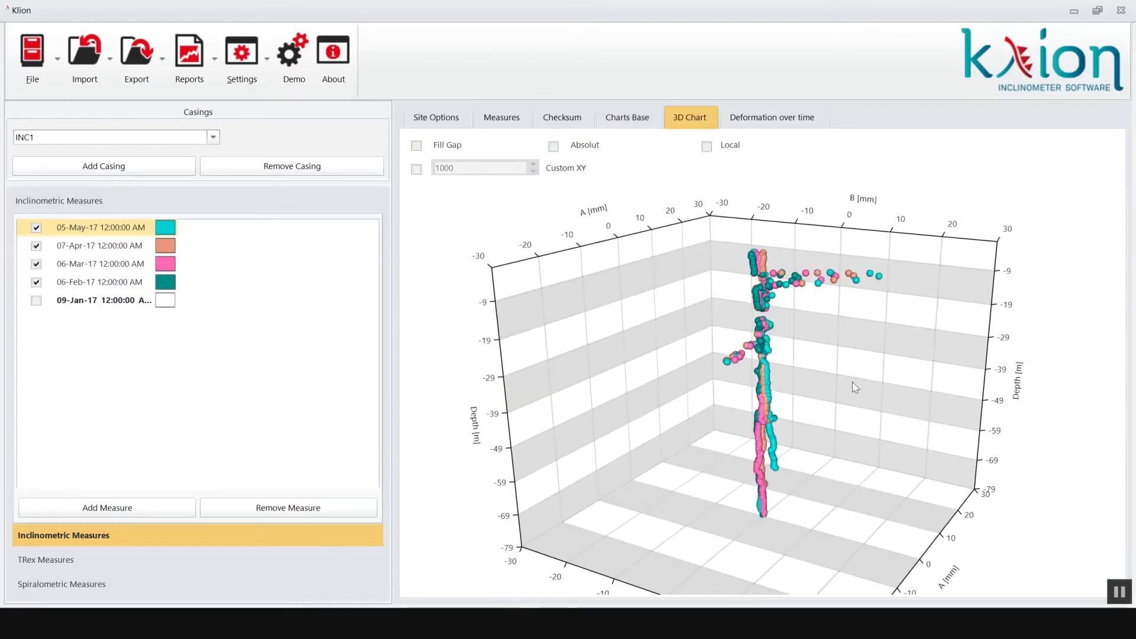
- Turn on Fill Gap in the 3D chart, rotating and tilting the view around it
{"action": "left_click_drag", "start_coordinate": [852, 382], "coordinate": [796, 383]}
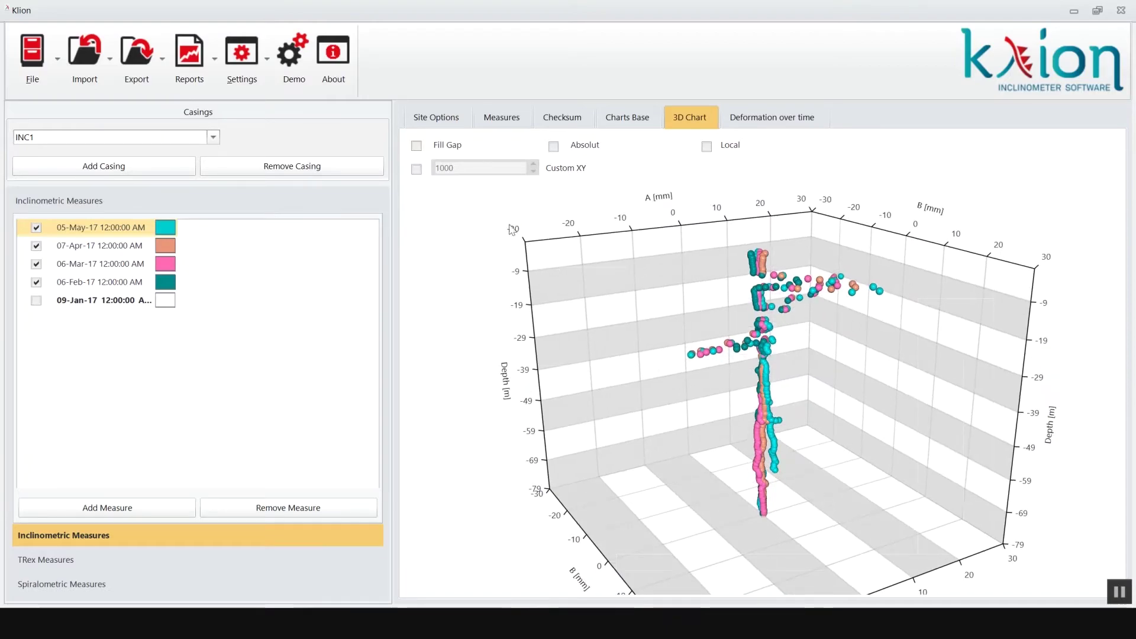
{"action": "left_click", "coordinate": [417, 146]}
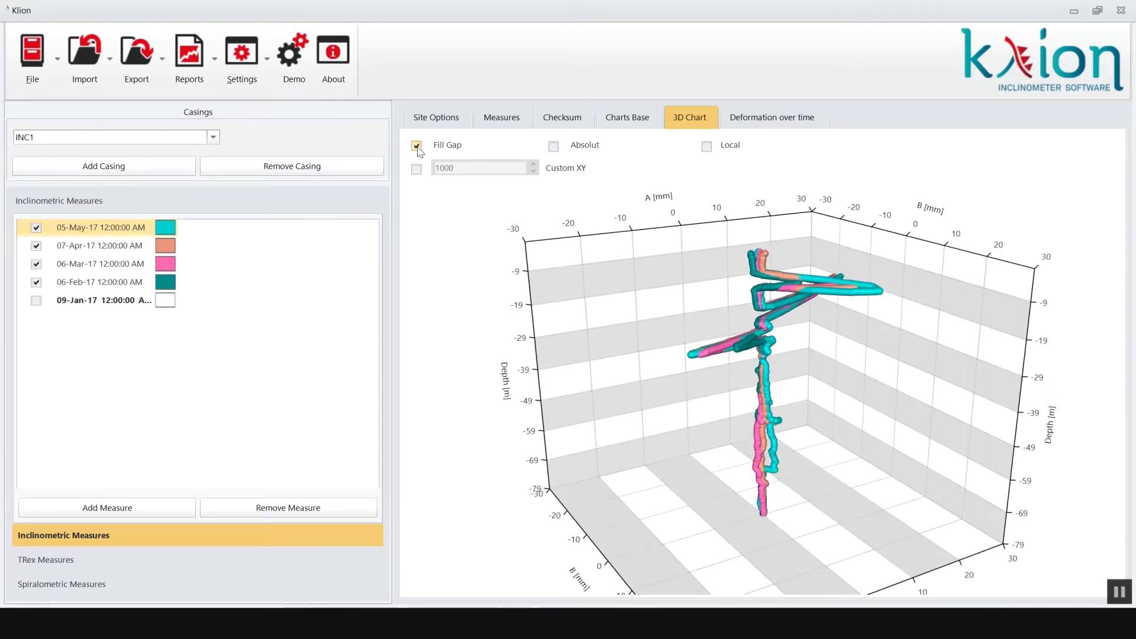
{"action": "left_click_drag", "start_coordinate": [675, 296], "coordinate": [683, 268]}
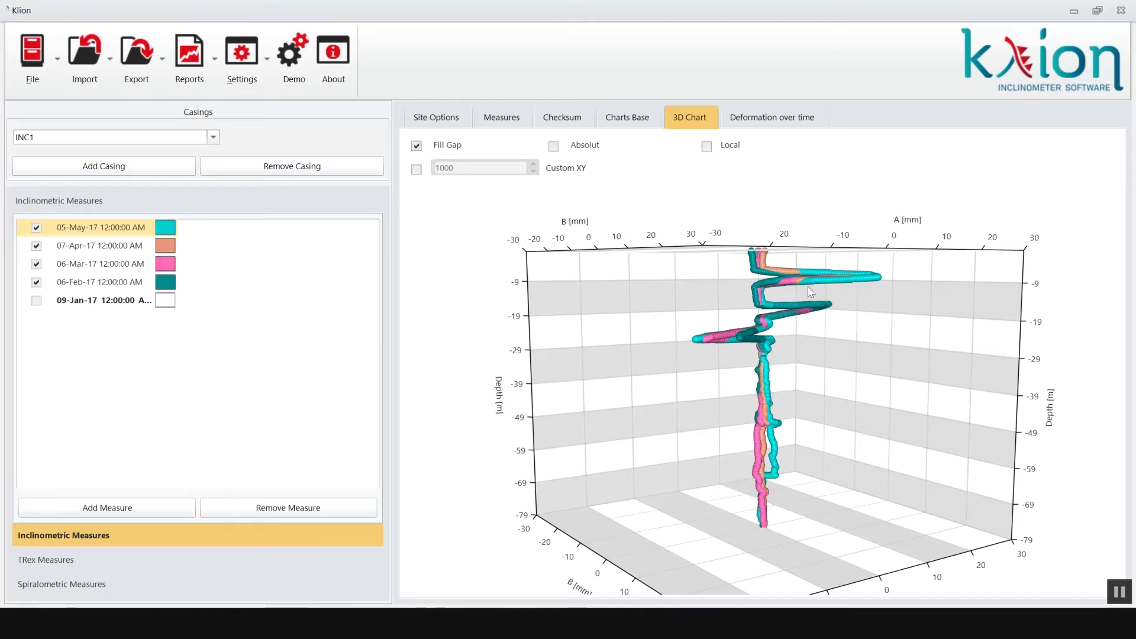
- Add a cyan 5.0 m depth series to the Deformation over time charts
{"action": "left_click", "coordinate": [762, 121]}
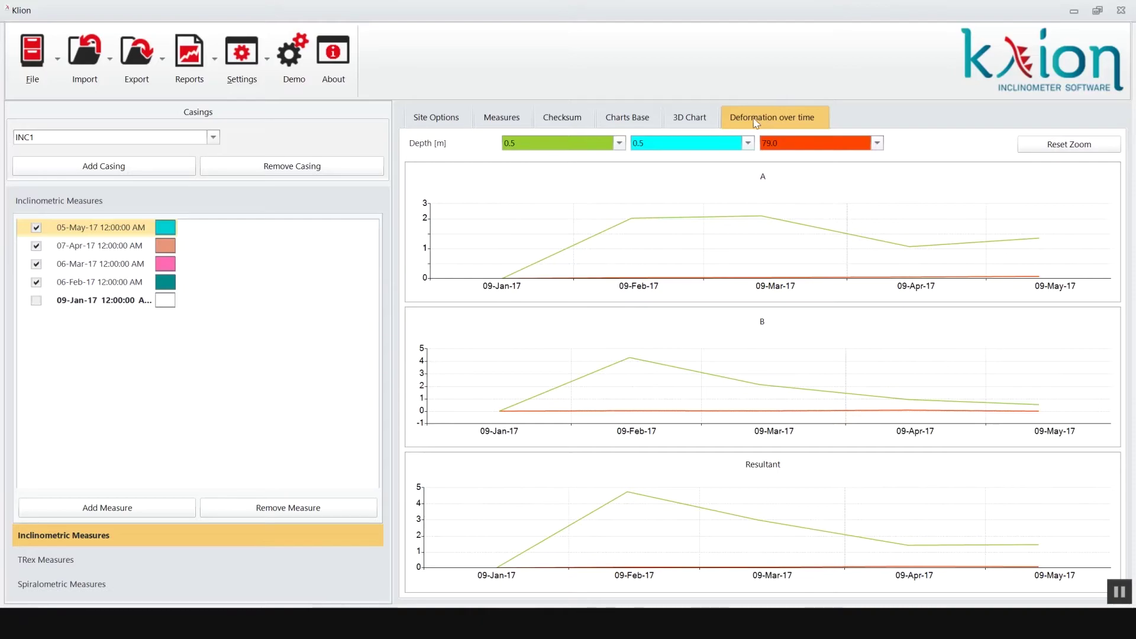
{"action": "left_click", "coordinate": [748, 143]}
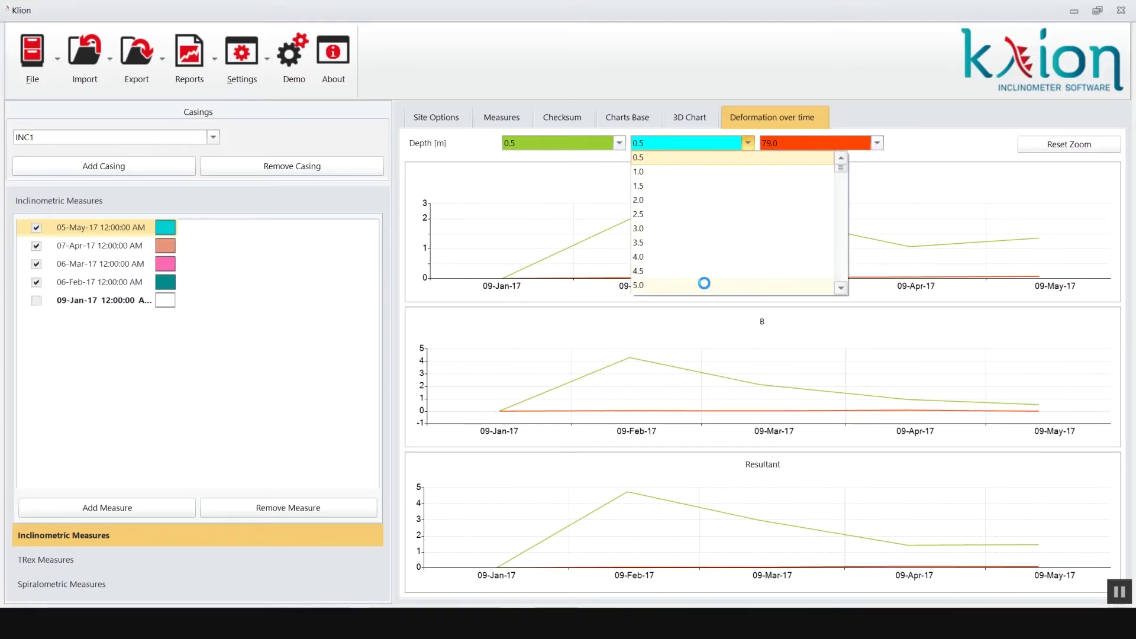
{"action": "left_click", "coordinate": [704, 283]}
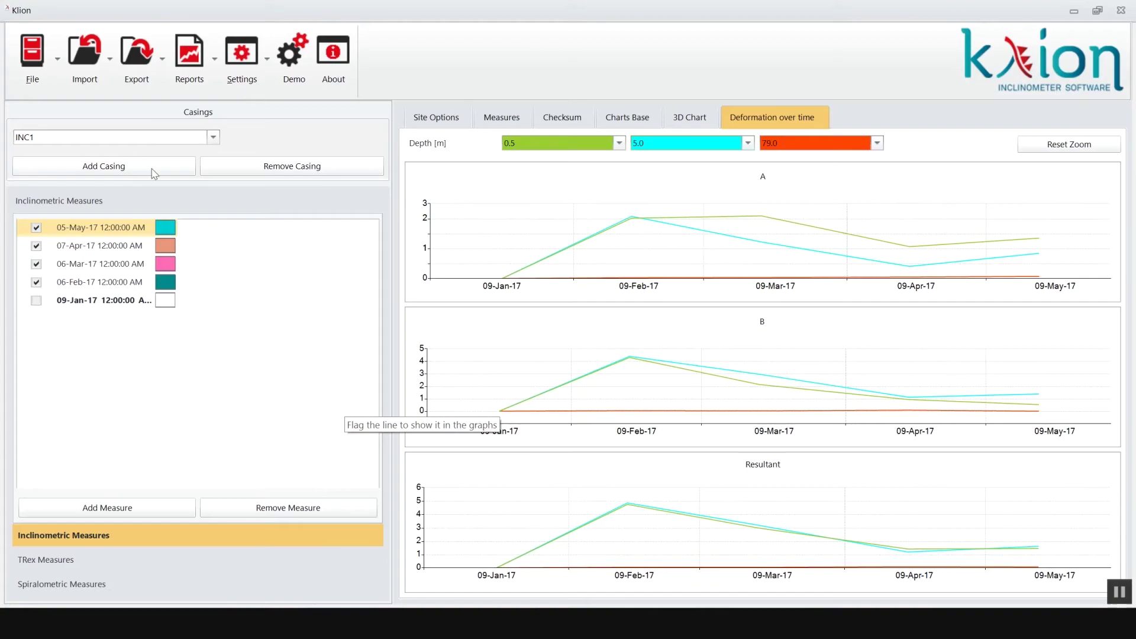
- Save the project under the new file name DEMO KLION
{"action": "left_click", "coordinate": [38, 61]}
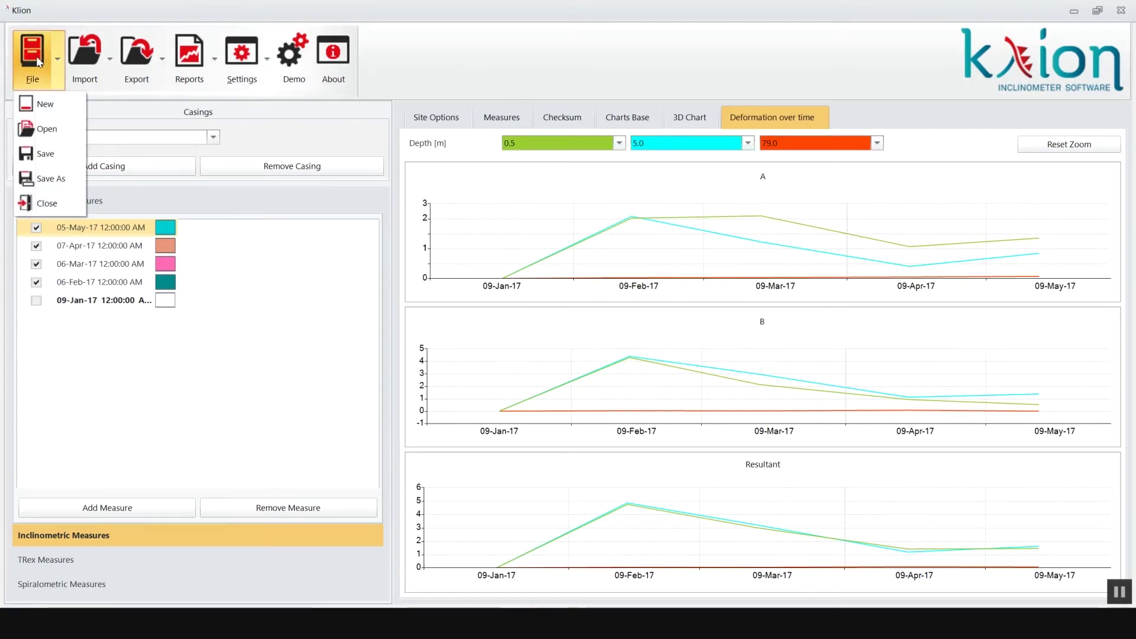
{"action": "left_click", "coordinate": [43, 179]}
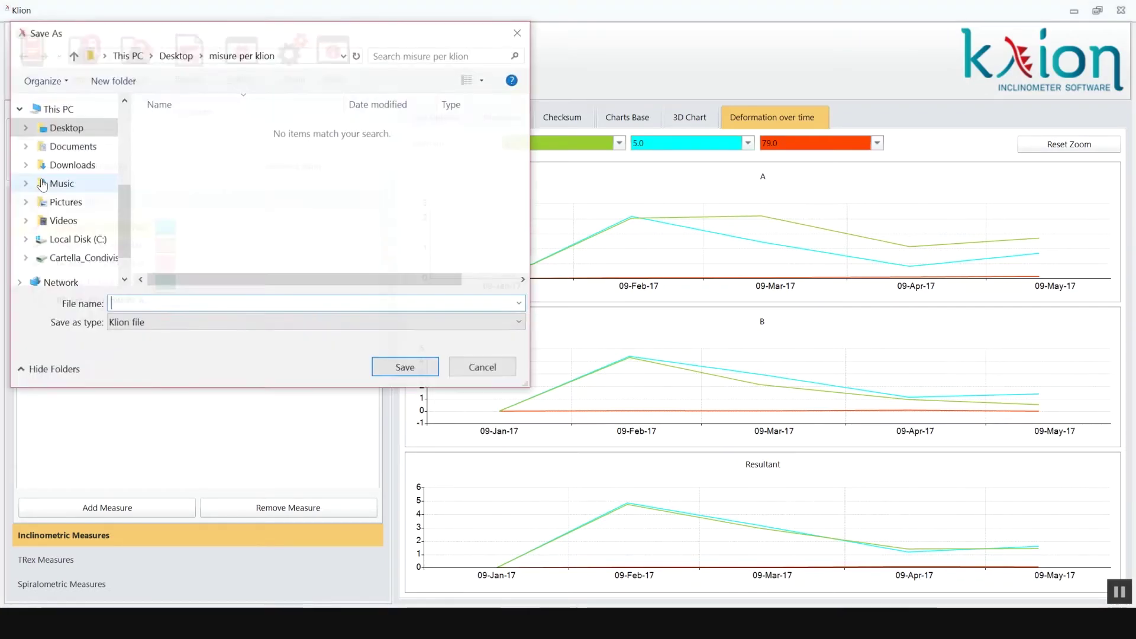
{"action": "type", "text": "D"}
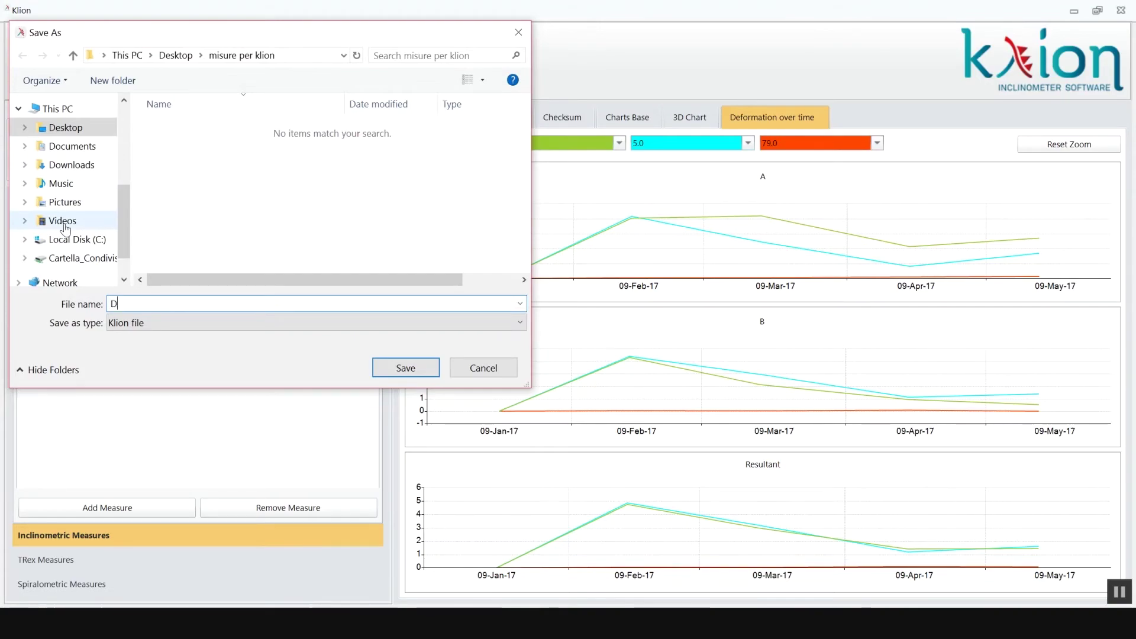
{"action": "type", "text": "EMO"}
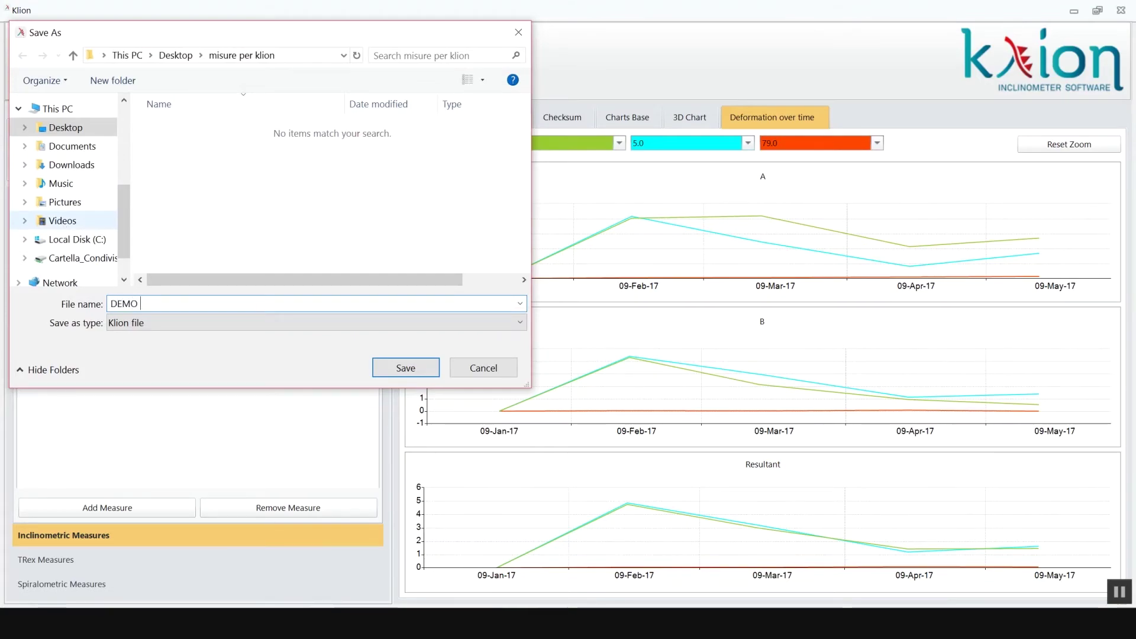
{"action": "type", "text": " KLION"}
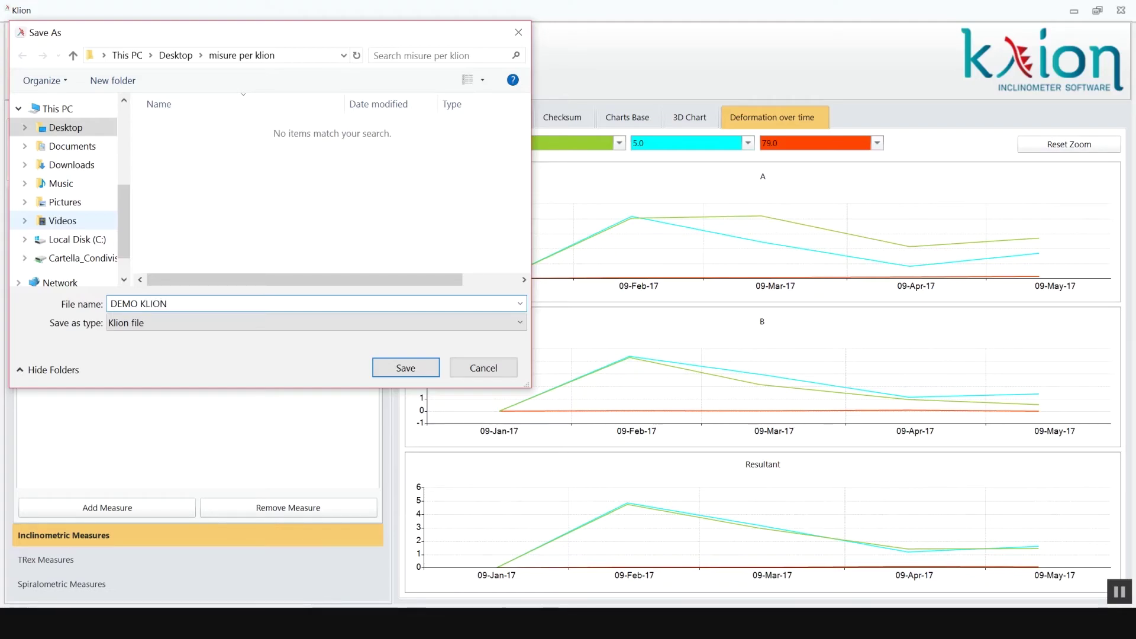
{"action": "left_click", "coordinate": [409, 374]}
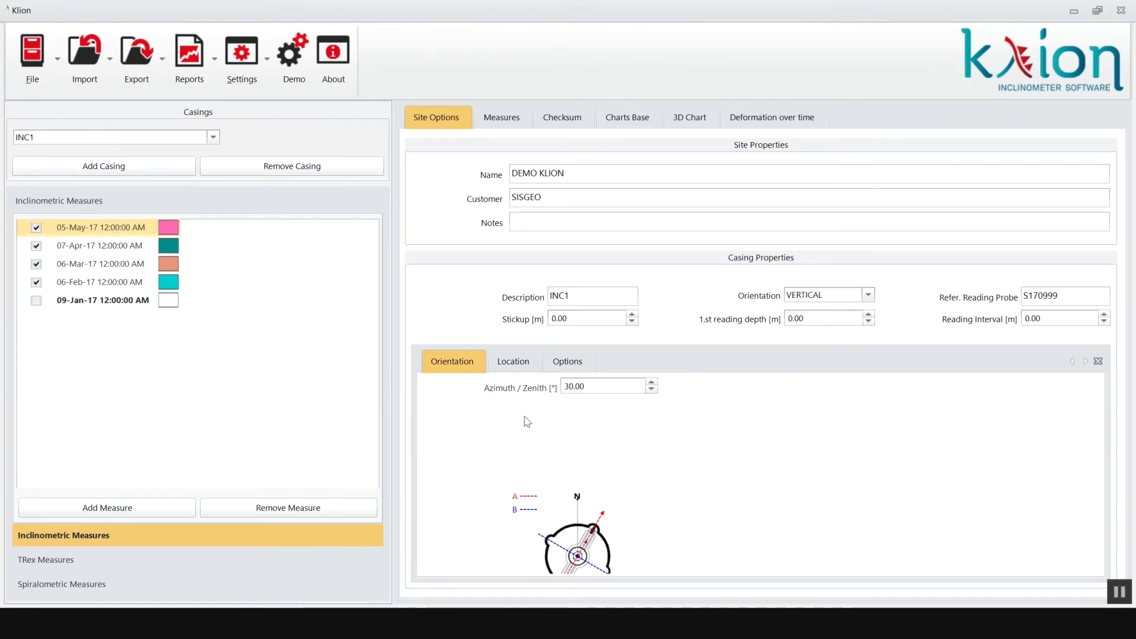
- Generate the General Data report and add a DEMO VIDEO line under the KLION Report title
{"action": "left_click", "coordinate": [193, 65]}
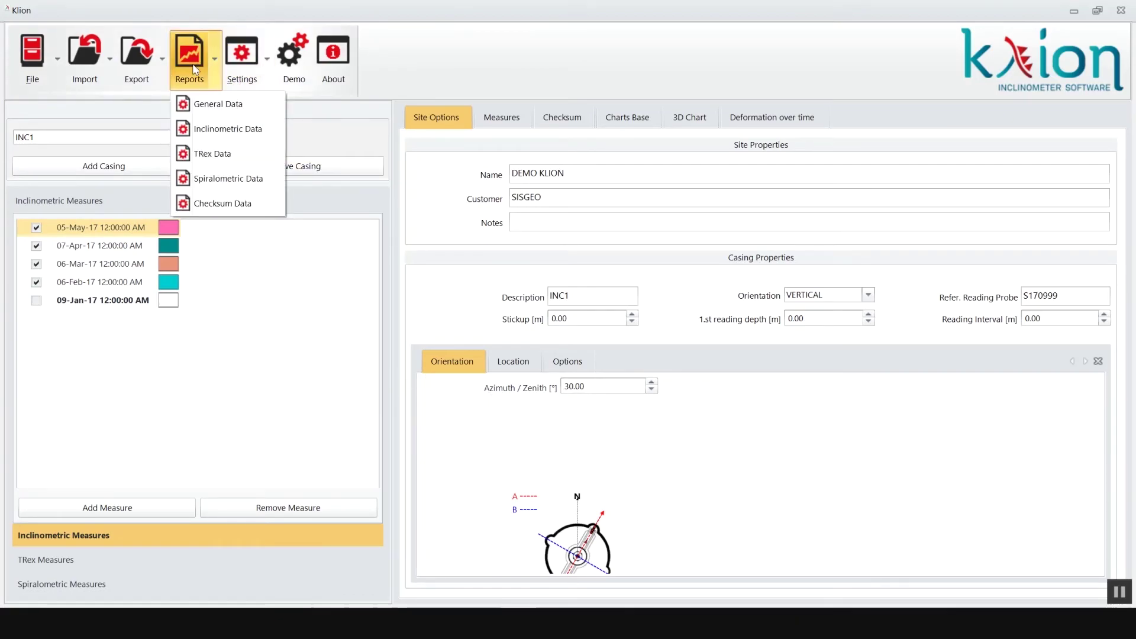
{"action": "left_click", "coordinate": [209, 107]}
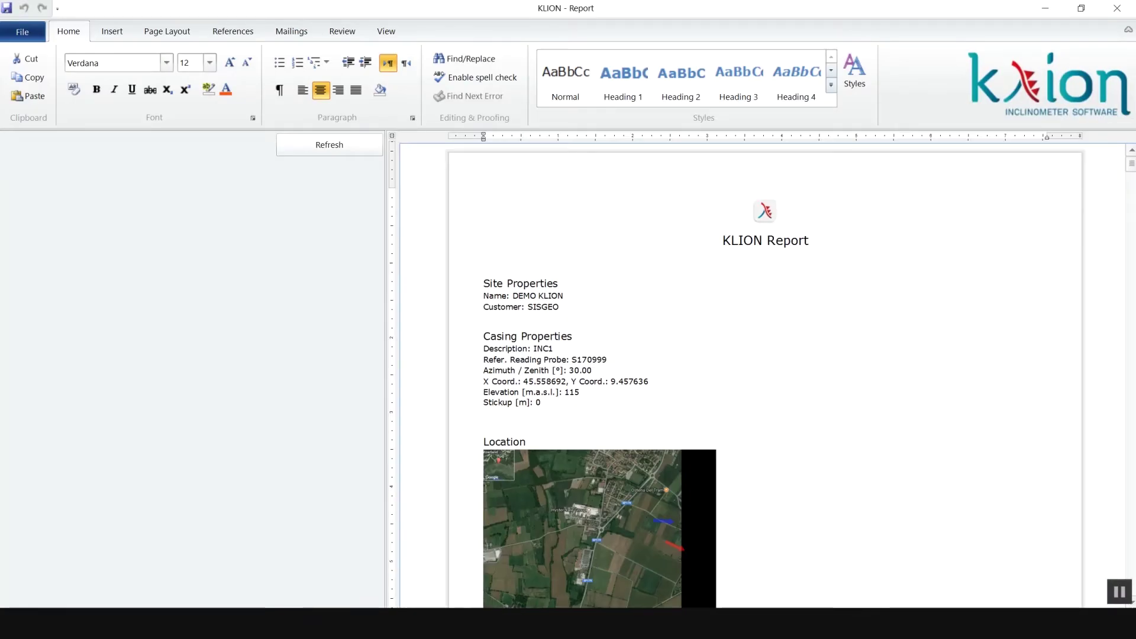
{"action": "left_click", "coordinate": [809, 244]}
{"action": "key", "text": "Return"}
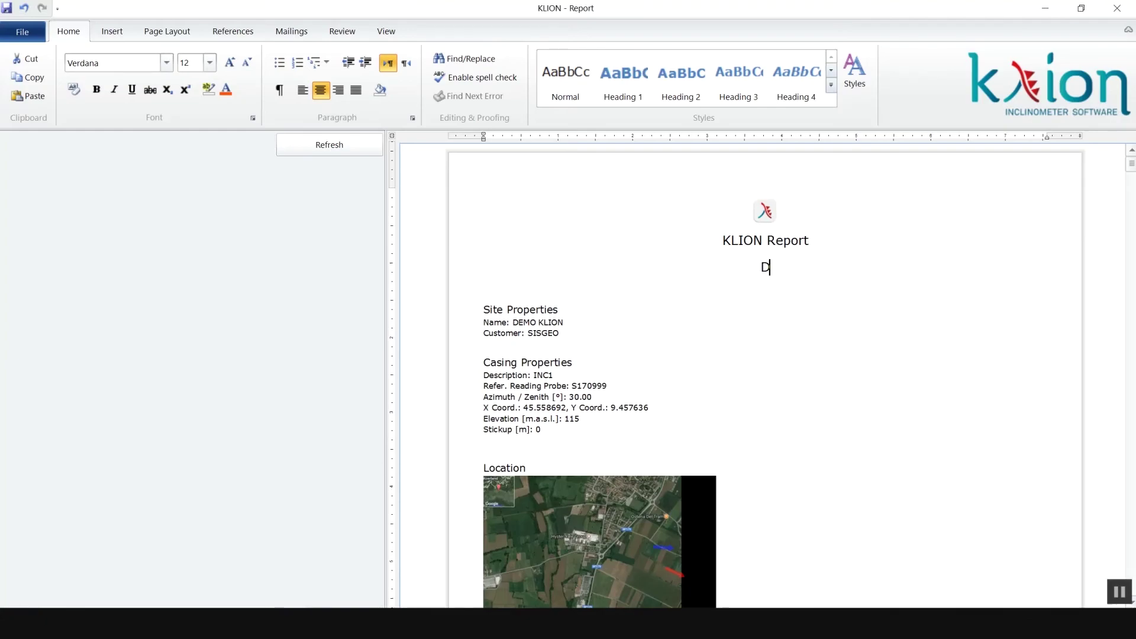
{"action": "type", "text": "DEMO VIDEO"}
- Scroll down through the report pages and back up again
{"action": "scroll", "coordinate": [764, 376], "scroll_direction": "down", "scroll_amount": 10}
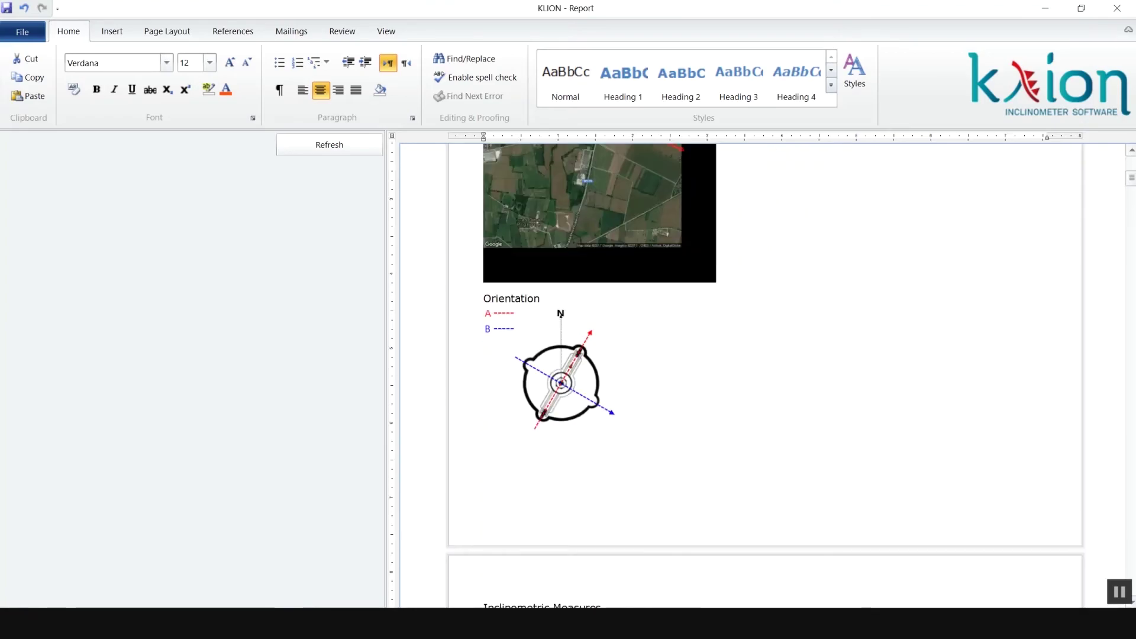
{"action": "scroll", "coordinate": [763, 375], "scroll_direction": "down", "scroll_amount": 9}
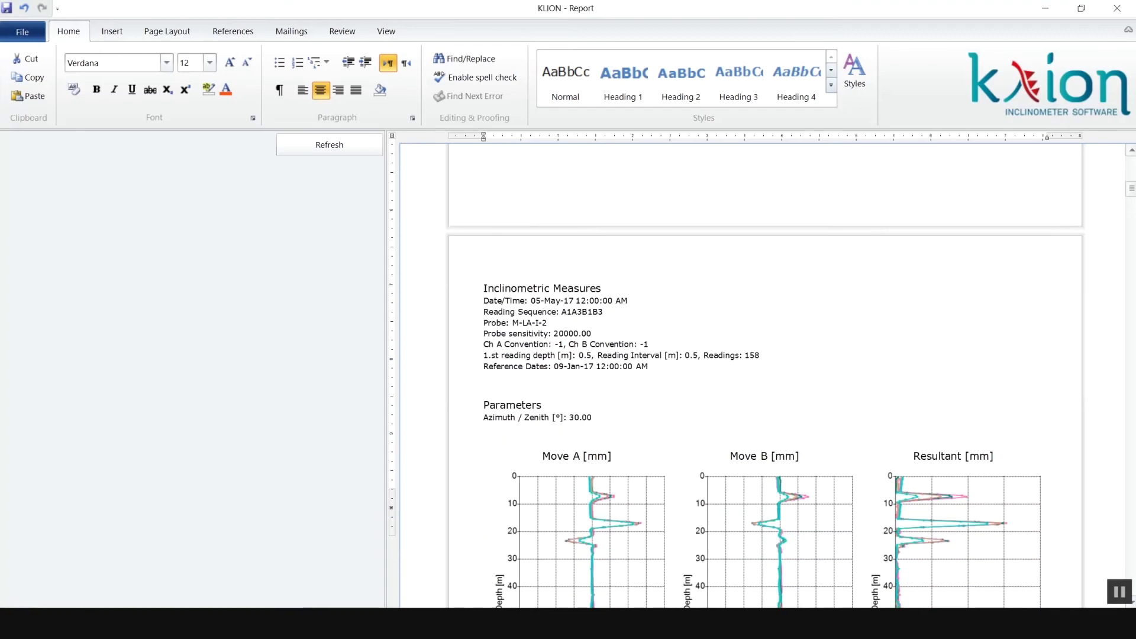
{"action": "scroll", "coordinate": [763, 376], "scroll_direction": "down", "scroll_amount": 4}
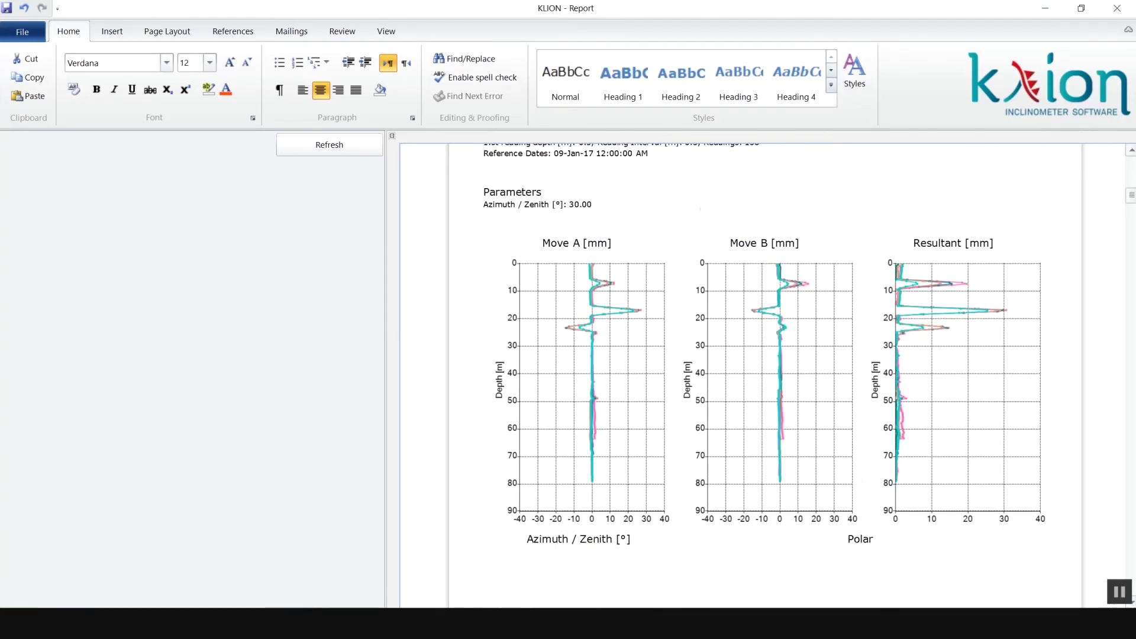
{"action": "scroll", "coordinate": [763, 375], "scroll_direction": "down", "scroll_amount": 4}
{"action": "scroll", "coordinate": [763, 376], "scroll_direction": "down", "scroll_amount": 5}
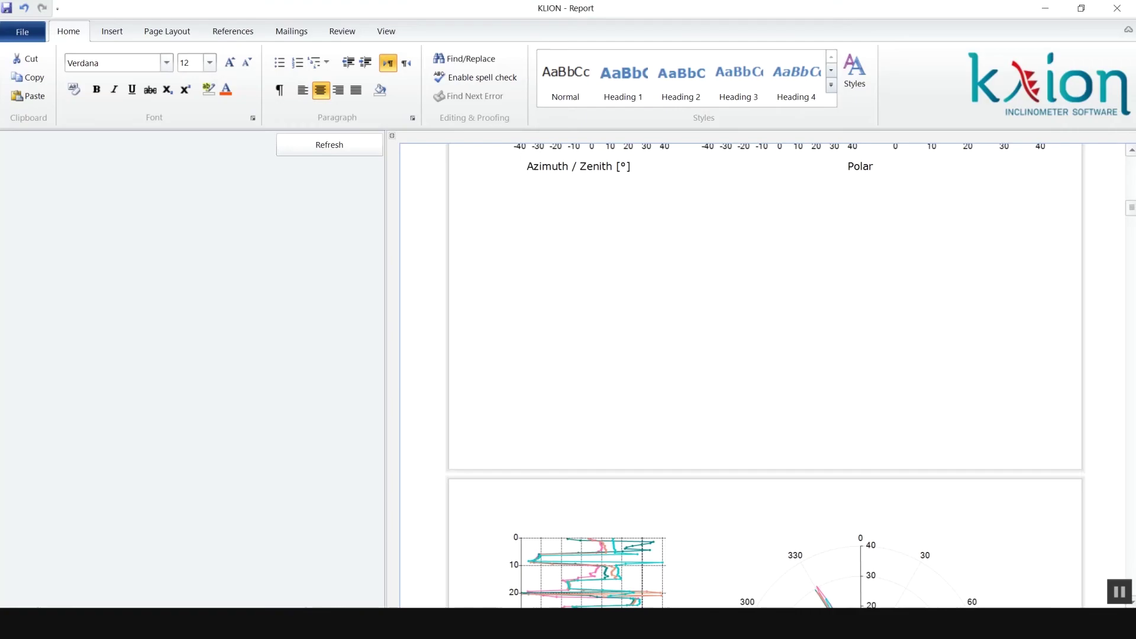
{"action": "scroll", "coordinate": [763, 376], "scroll_direction": "down", "scroll_amount": 10}
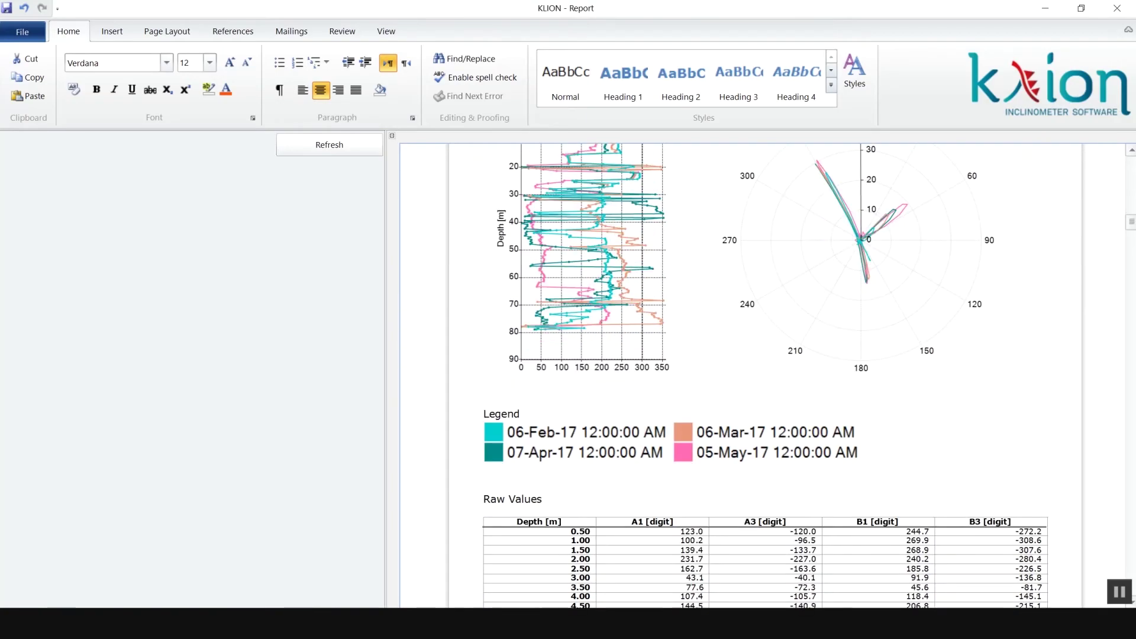
{"action": "scroll", "coordinate": [763, 375], "scroll_direction": "down", "scroll_amount": 5}
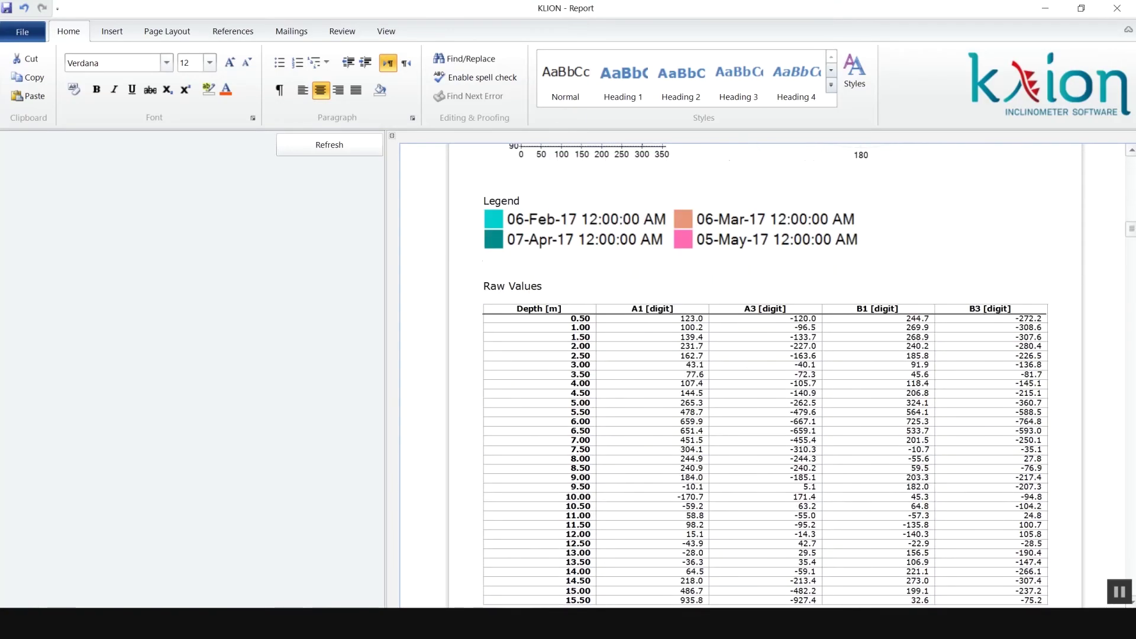
{"action": "scroll", "coordinate": [763, 376], "scroll_direction": "down", "scroll_amount": 4}
{"action": "scroll", "coordinate": [763, 375], "scroll_direction": "down", "scroll_amount": 11}
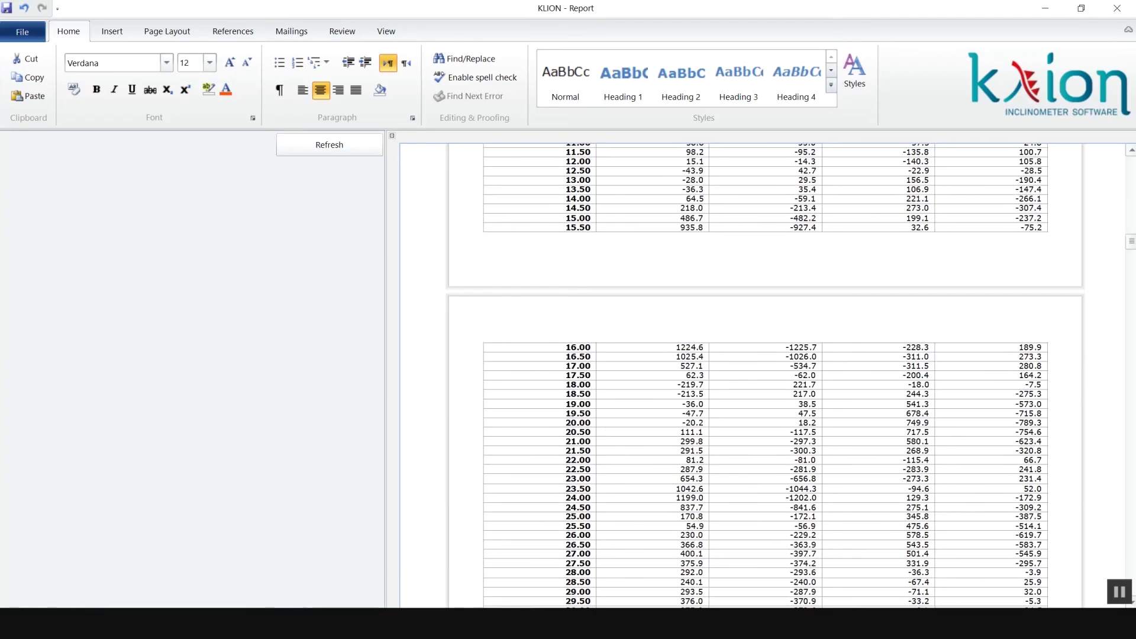
{"action": "scroll", "coordinate": [763, 375], "scroll_direction": "down", "scroll_amount": 6}
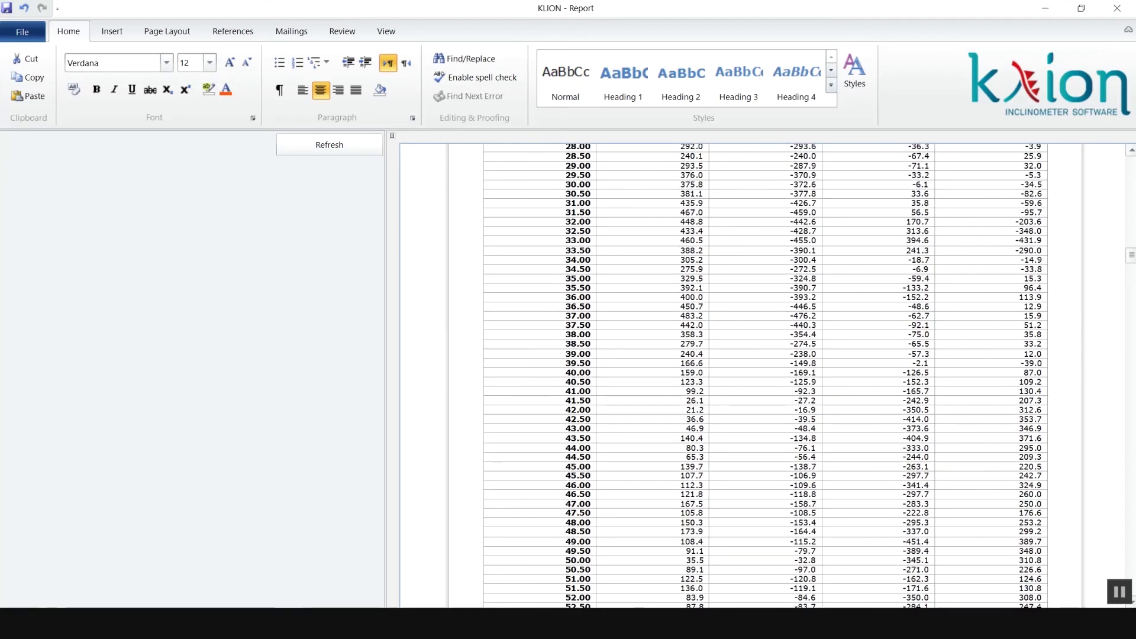
{"action": "scroll", "coordinate": [763, 376], "scroll_direction": "up", "scroll_amount": 12}
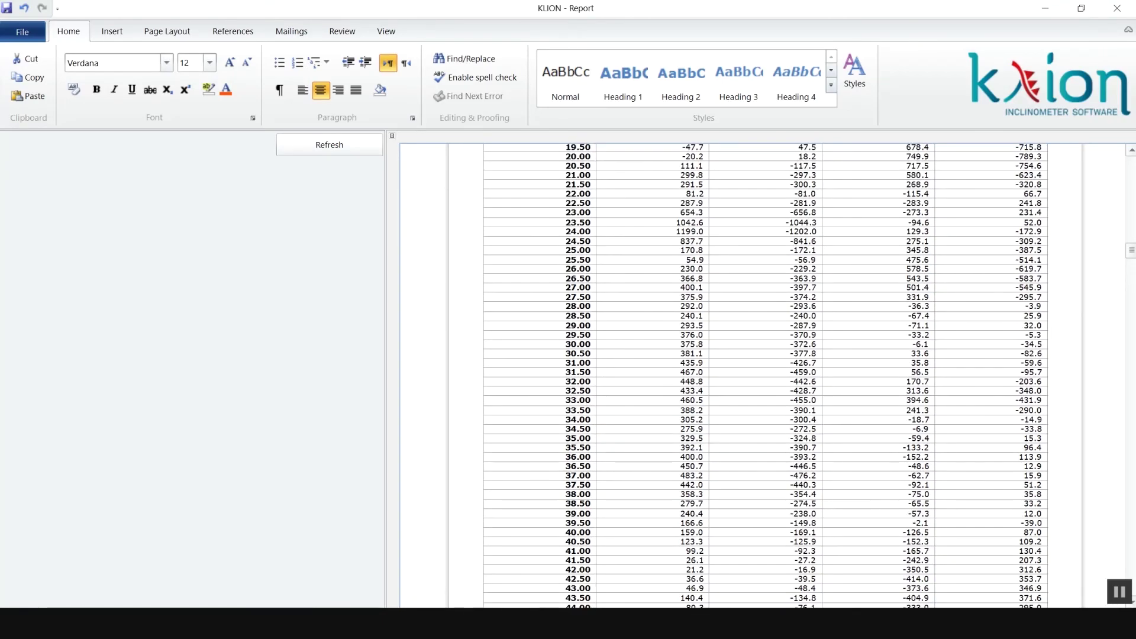
{"action": "scroll", "coordinate": [763, 376], "scroll_direction": "up", "scroll_amount": 20}
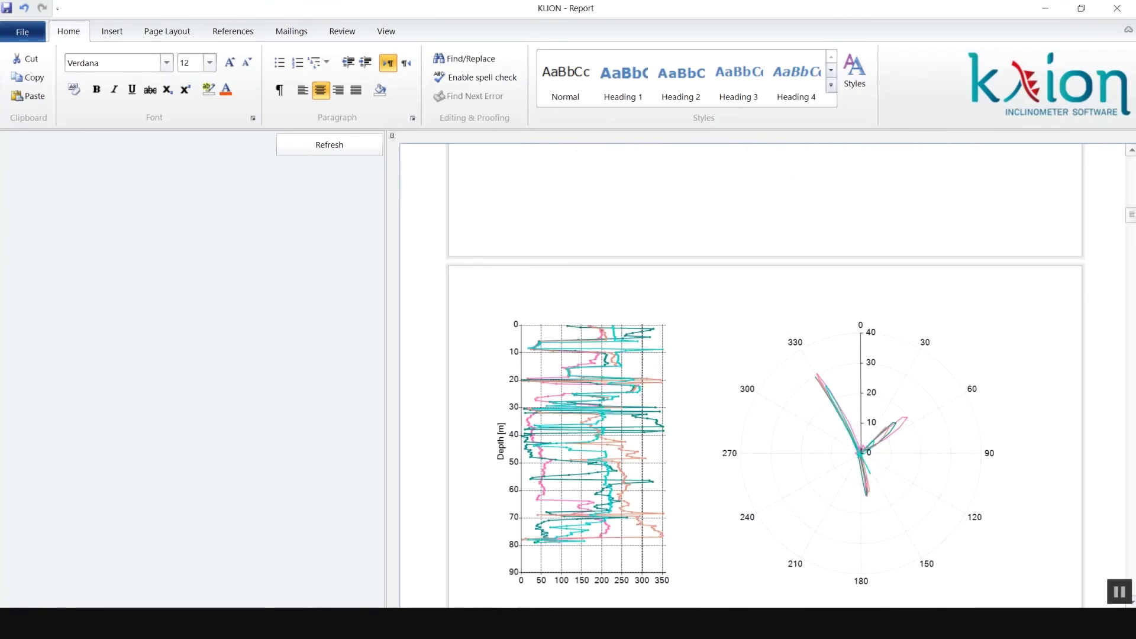
{"action": "scroll", "coordinate": [763, 376], "scroll_direction": "up", "scroll_amount": 10}
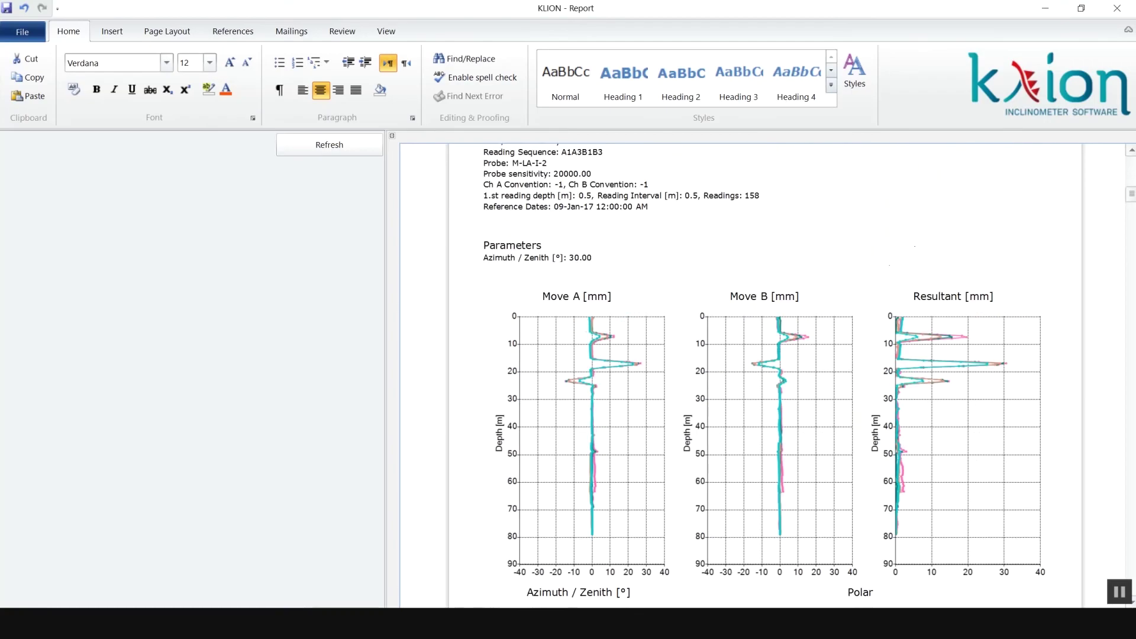
{"action": "scroll", "coordinate": [763, 378], "scroll_direction": "up", "scroll_amount": 3}
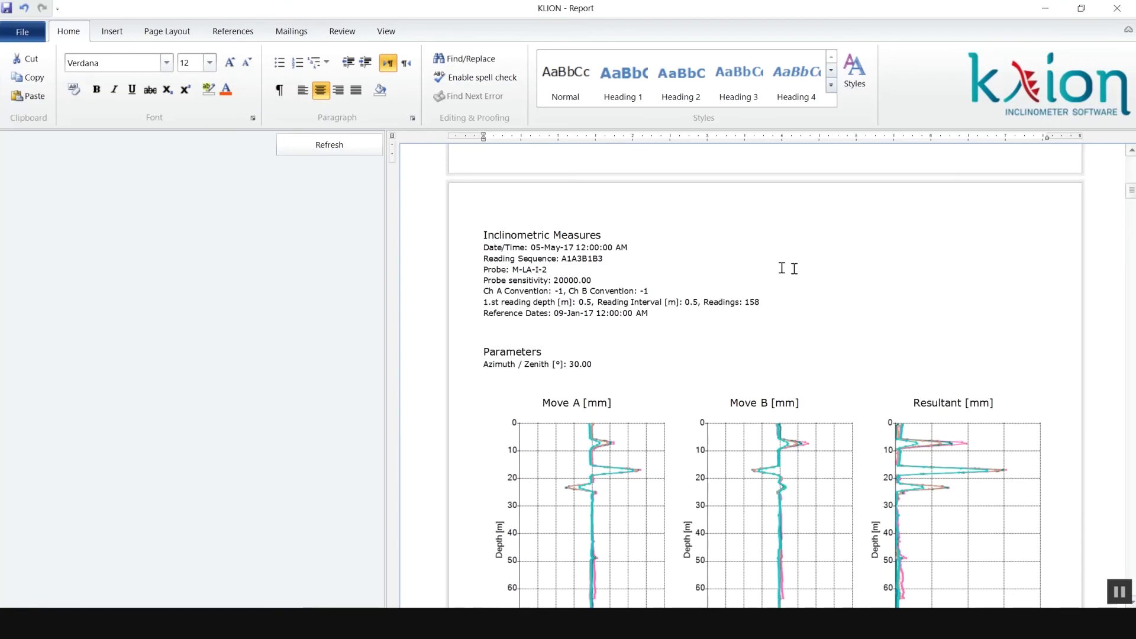
- Make the Inclinometric Measures heading bold and red (FF0000)
{"action": "left_click_drag", "start_coordinate": [483, 235], "coordinate": [611, 235]}
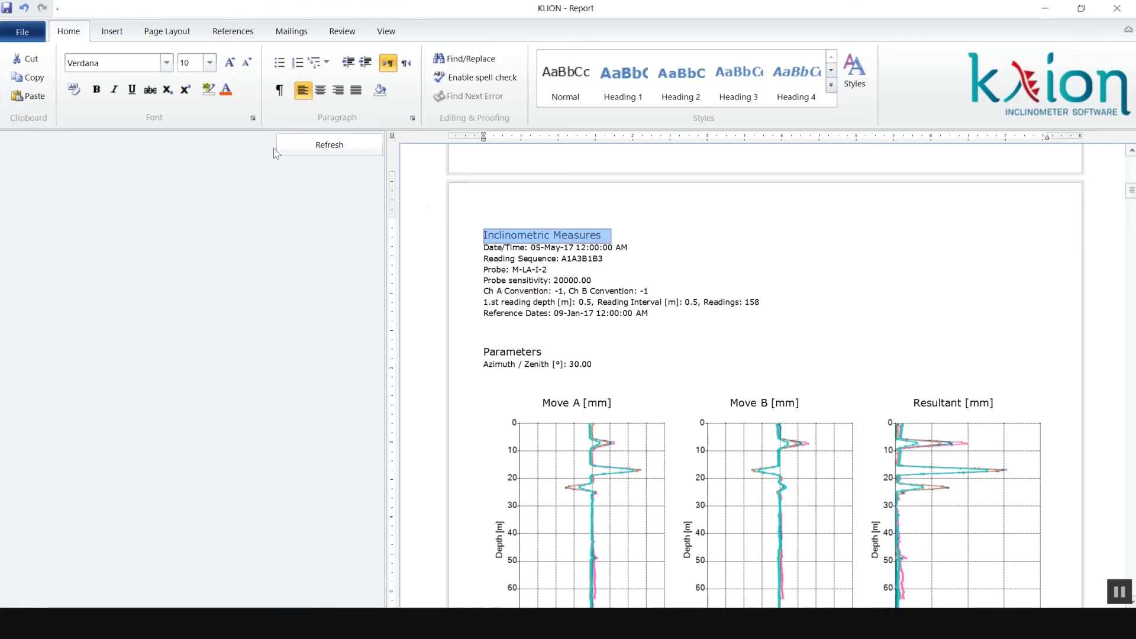
{"action": "left_click", "coordinate": [97, 91]}
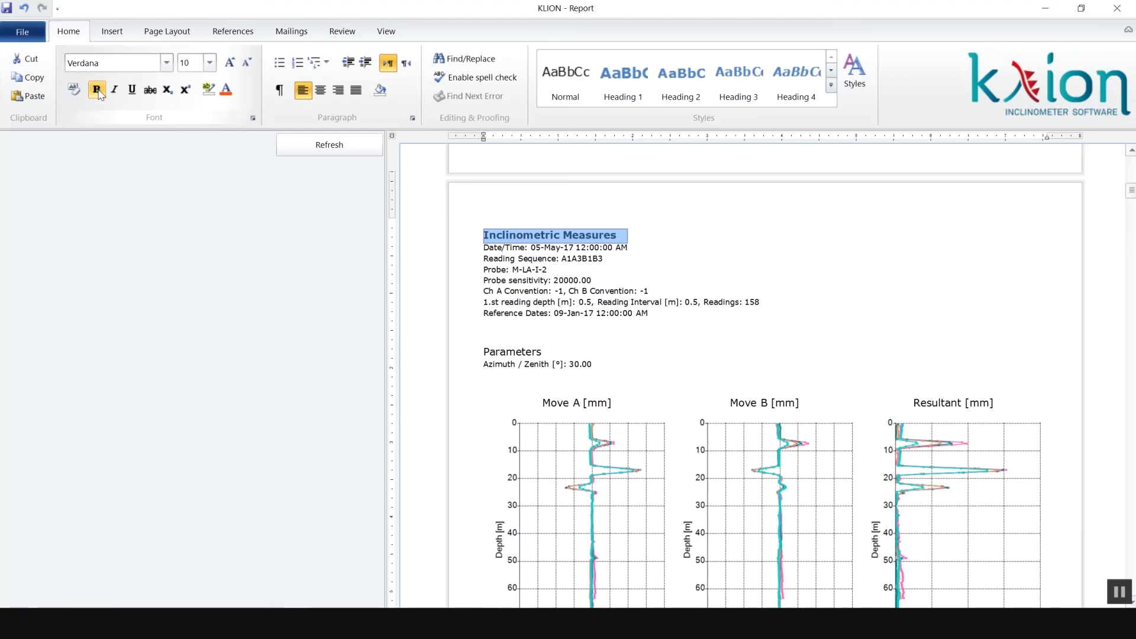
{"action": "left_click", "coordinate": [228, 91]}
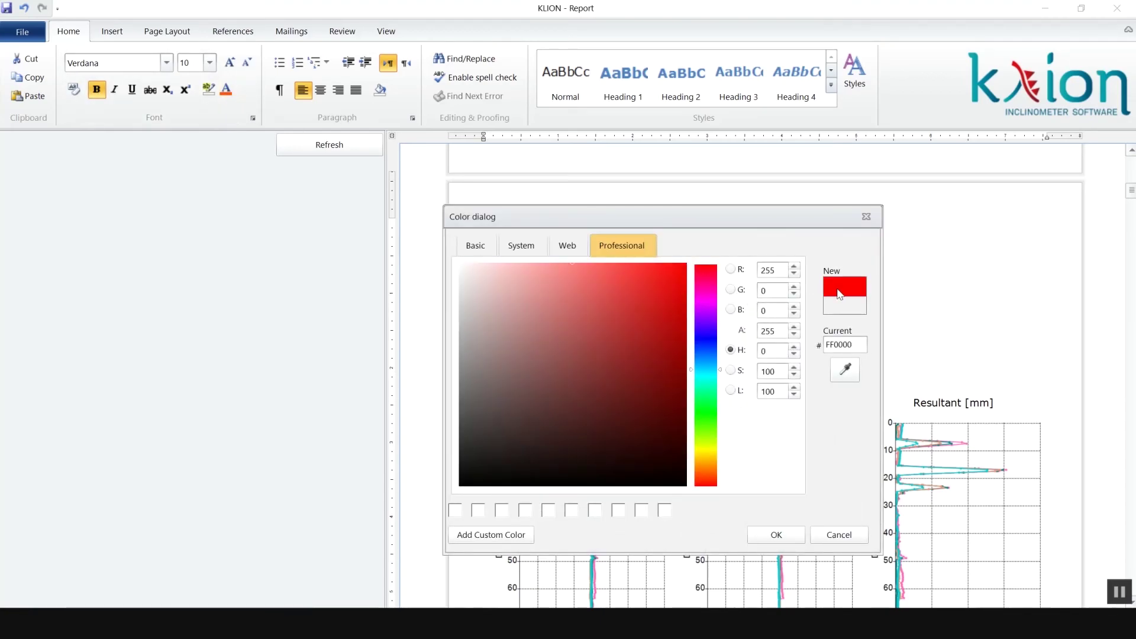
{"action": "left_click", "coordinate": [791, 539]}
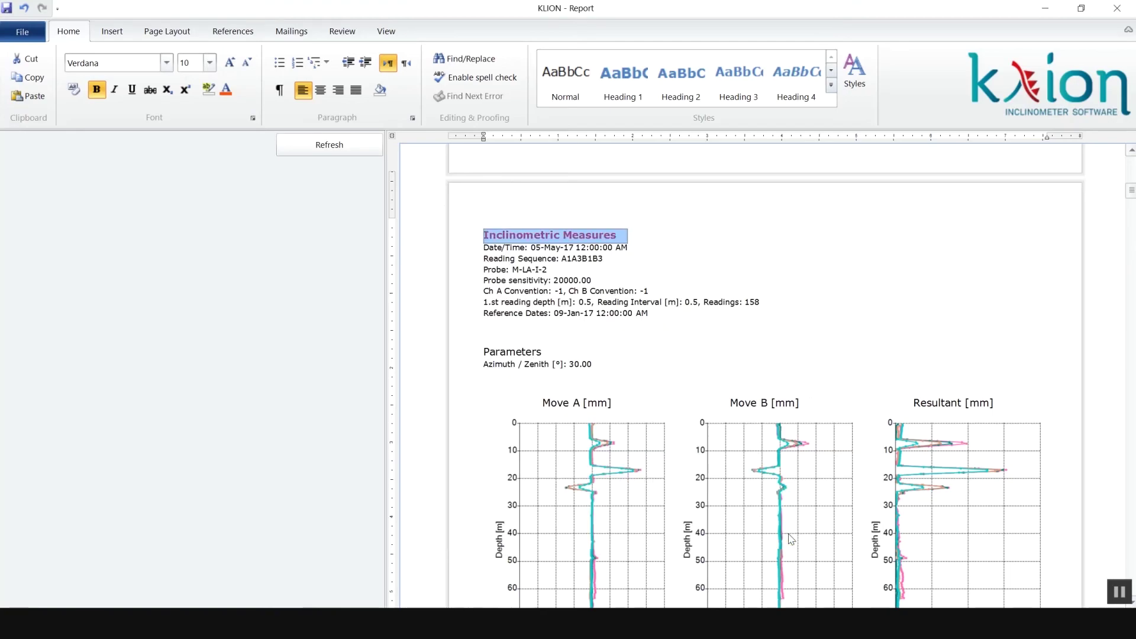
{"action": "left_click", "coordinate": [649, 291]}
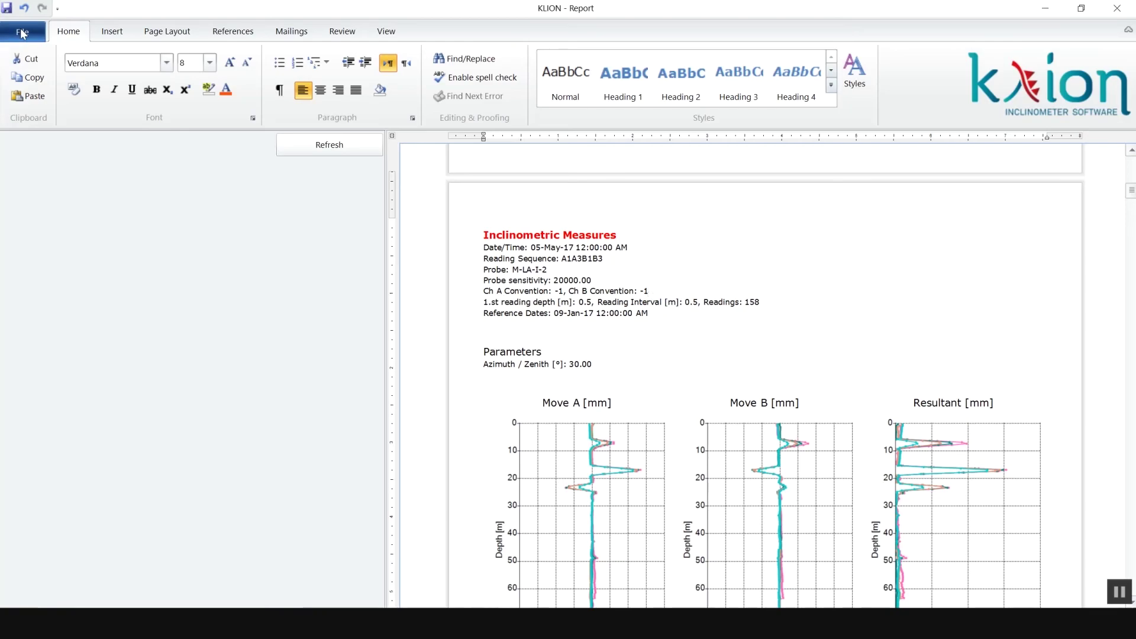
- Export the report as a PDF document named DEMO KLION
{"action": "left_click", "coordinate": [23, 32]}
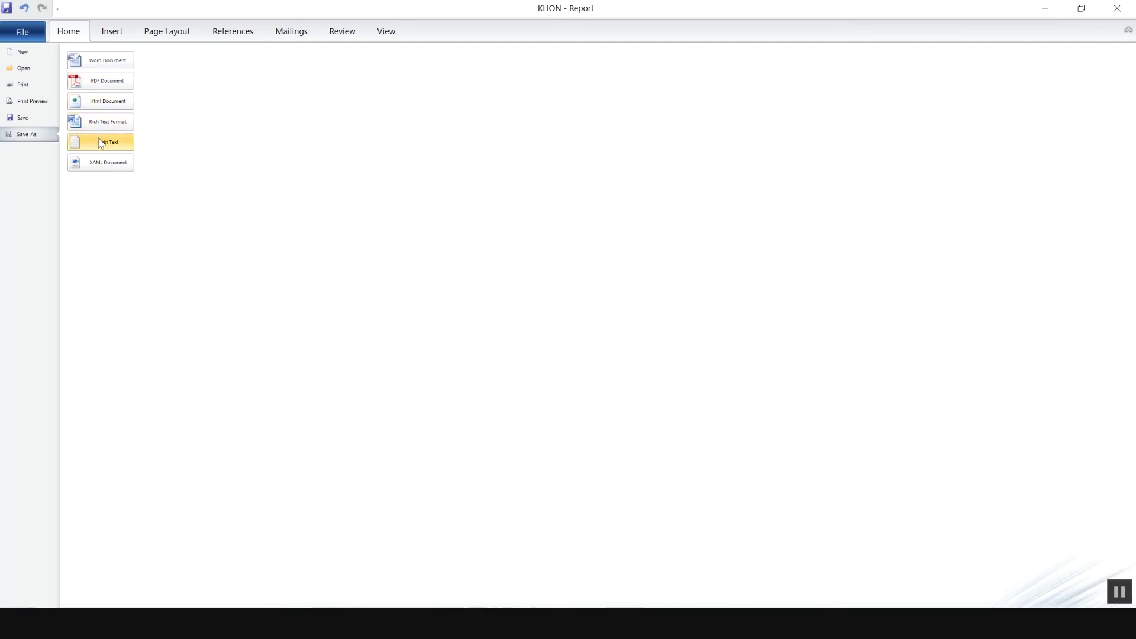
{"action": "left_click", "coordinate": [106, 86]}
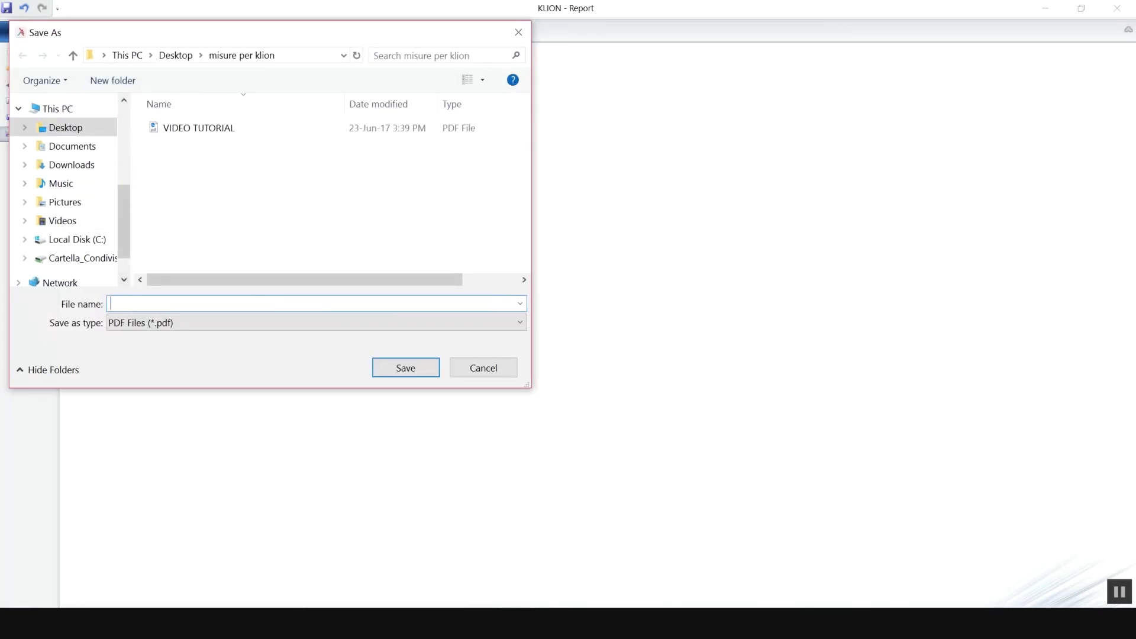
{"action": "type", "text": "DE"}
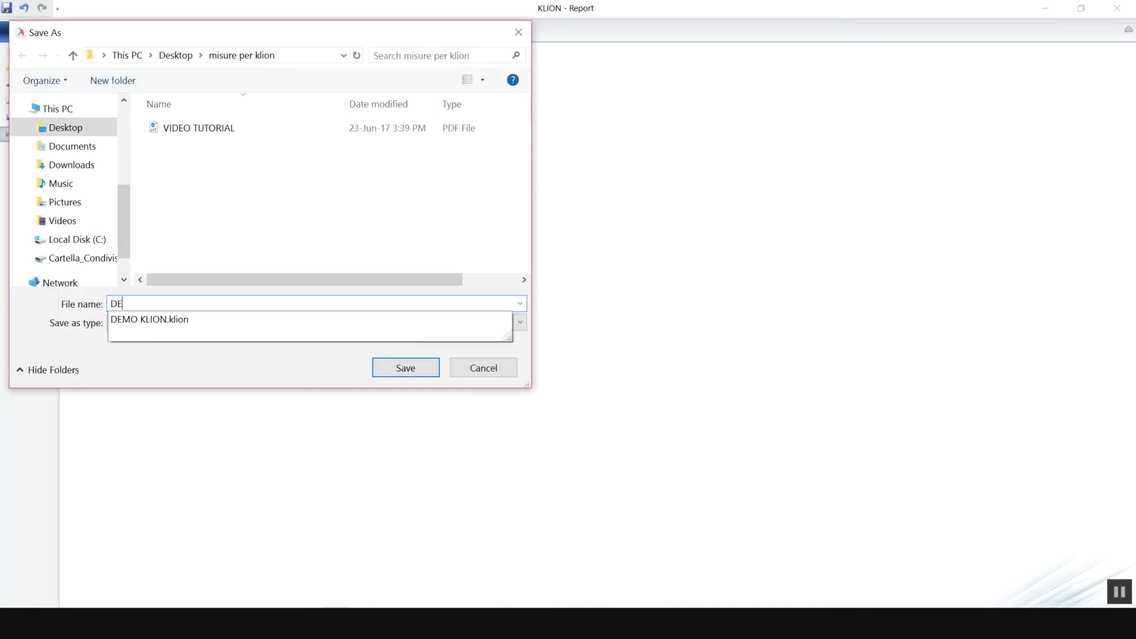
{"action": "type", "text": "MO KLION"}
{"action": "left_click", "coordinate": [381, 368]}
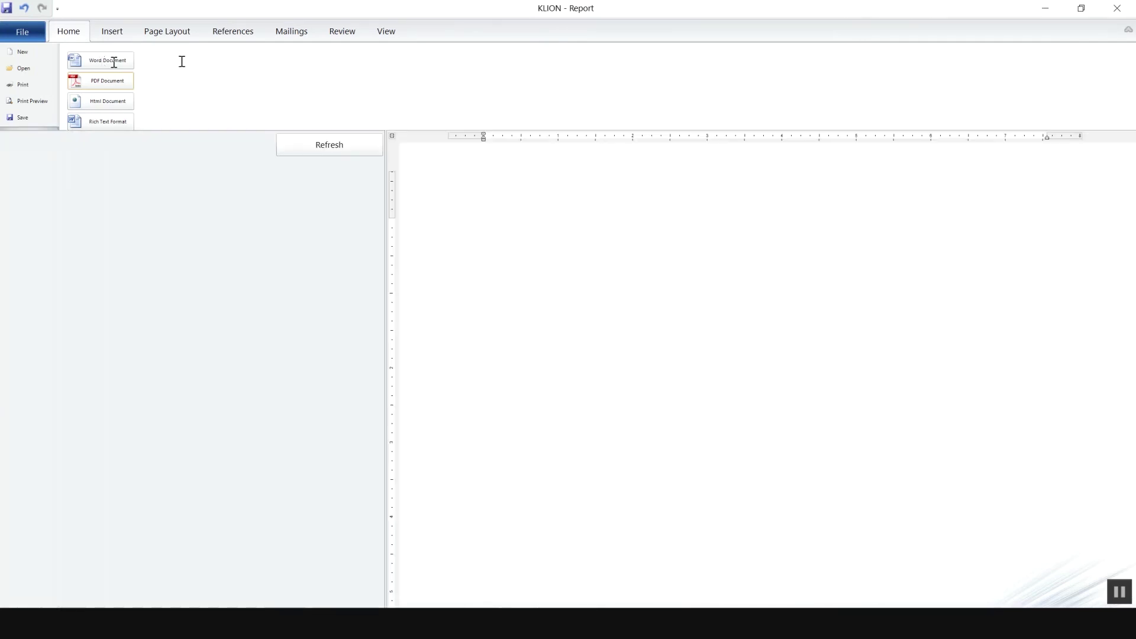
- Close the report window
{"action": "left_click", "coordinate": [1117, 13]}
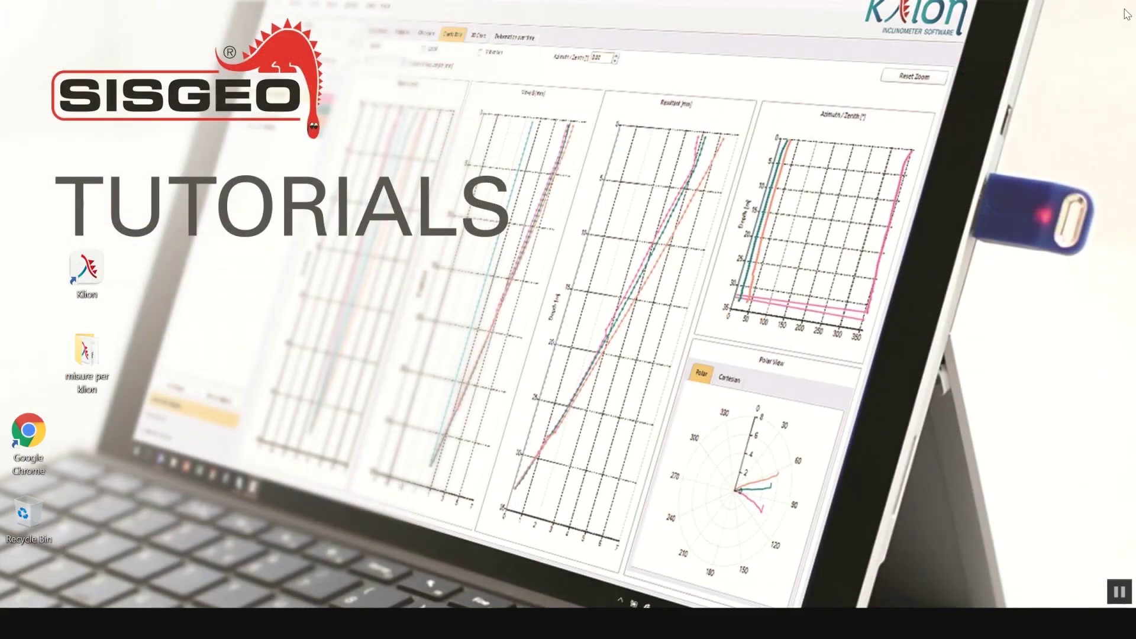